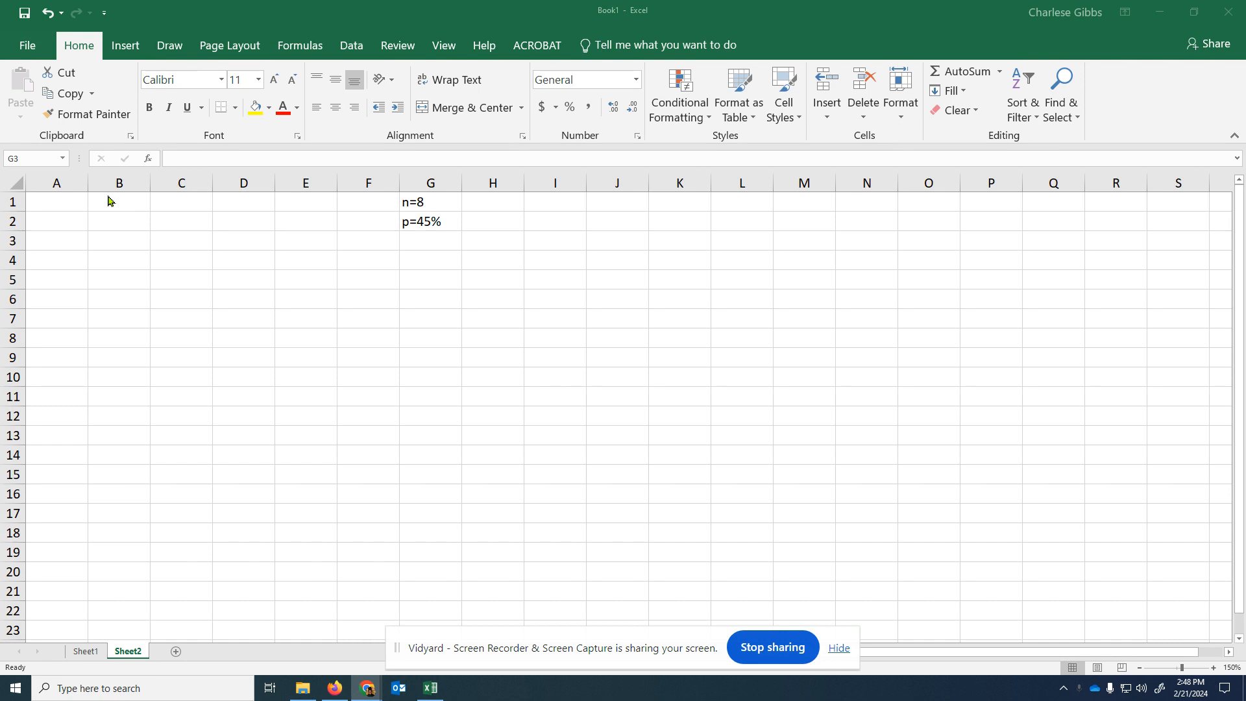
left_click(65, 207)
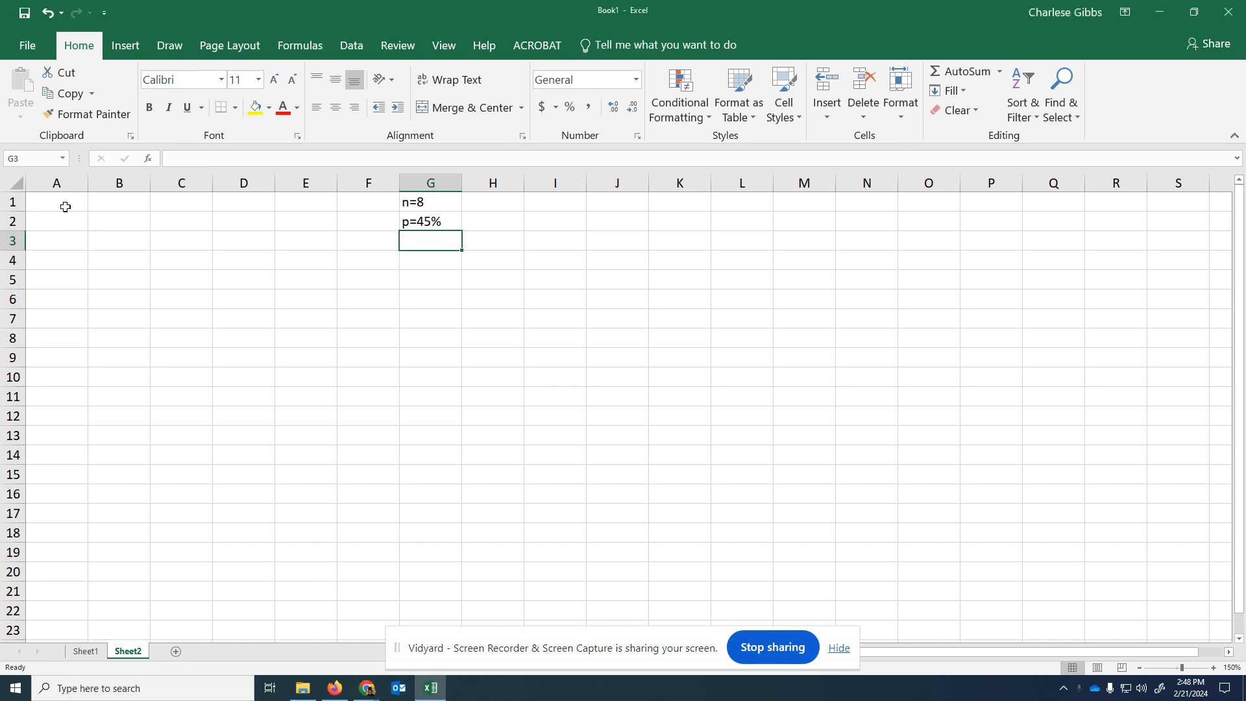
left_click(66, 207)
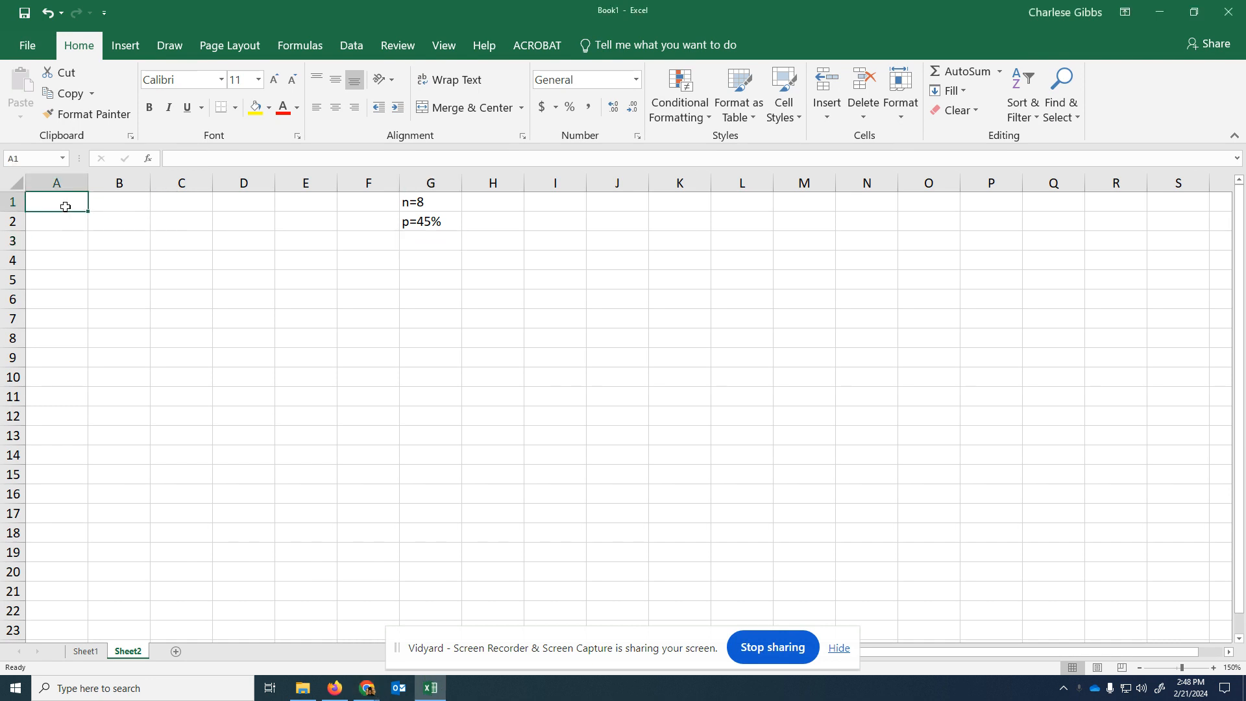
left_click(436, 202)
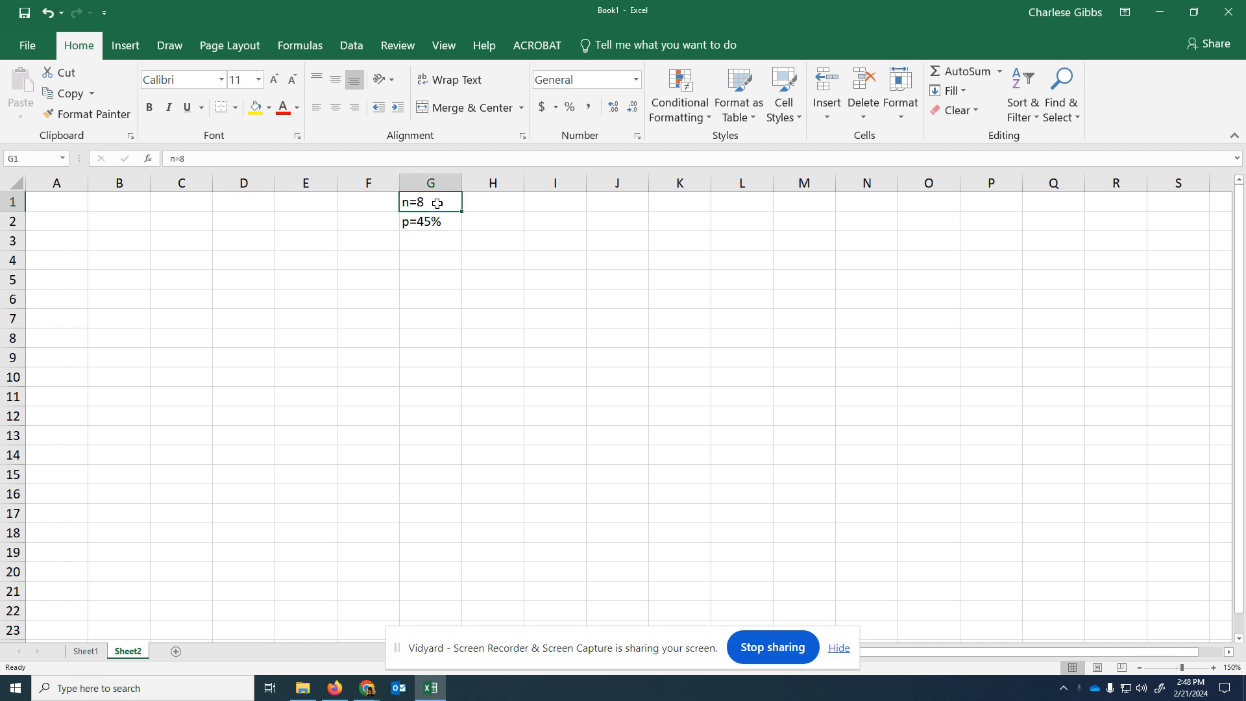
left_click(438, 222)
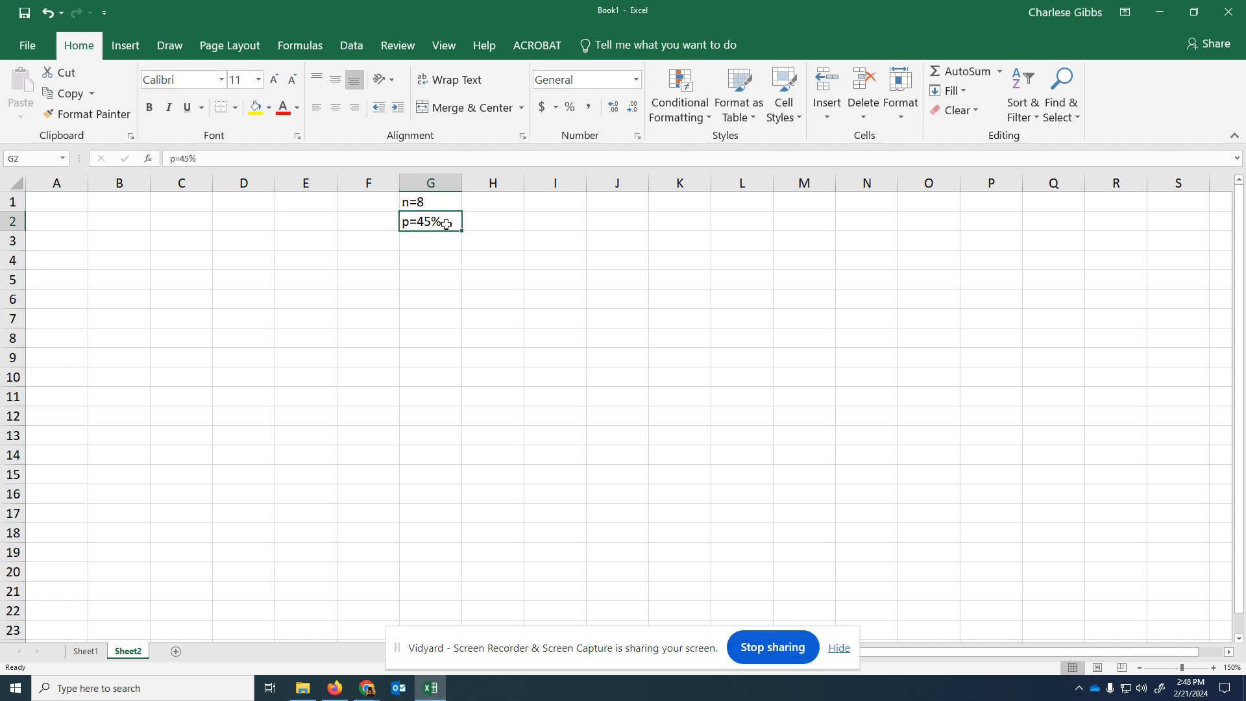
- Enter the column headings "x" in A1 and "Probabilites" in B1
left_click(57, 202)
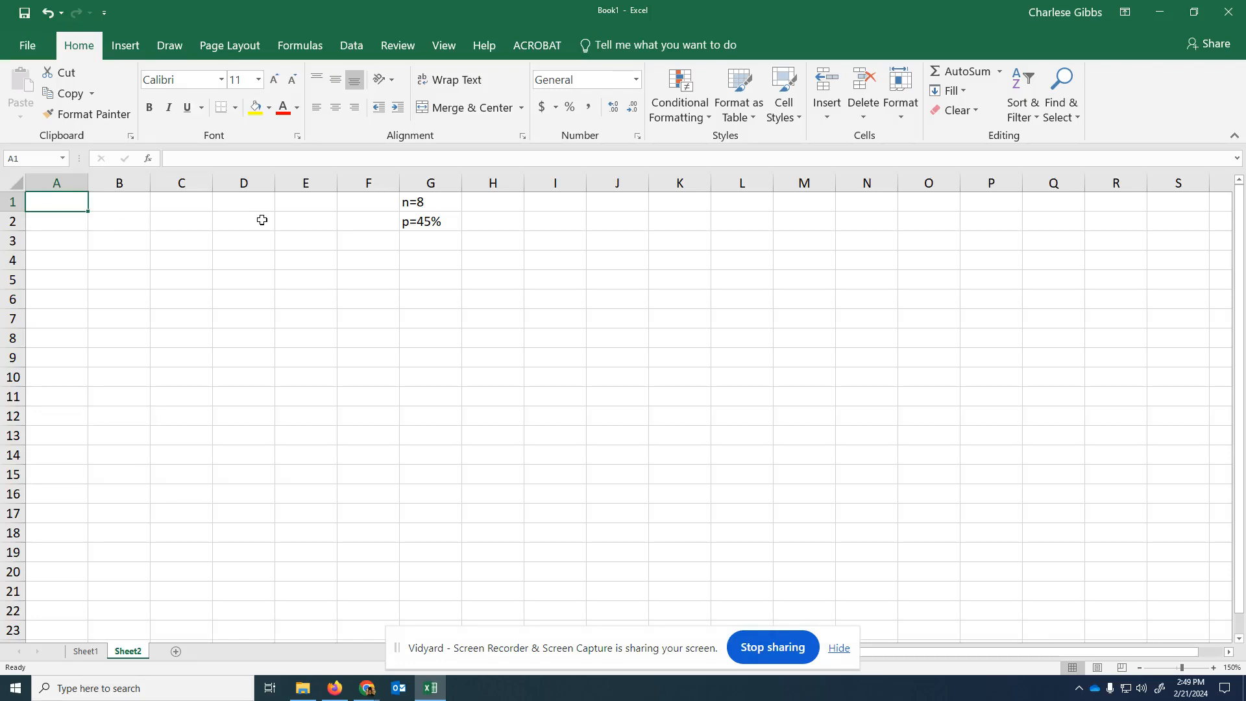
type("x")
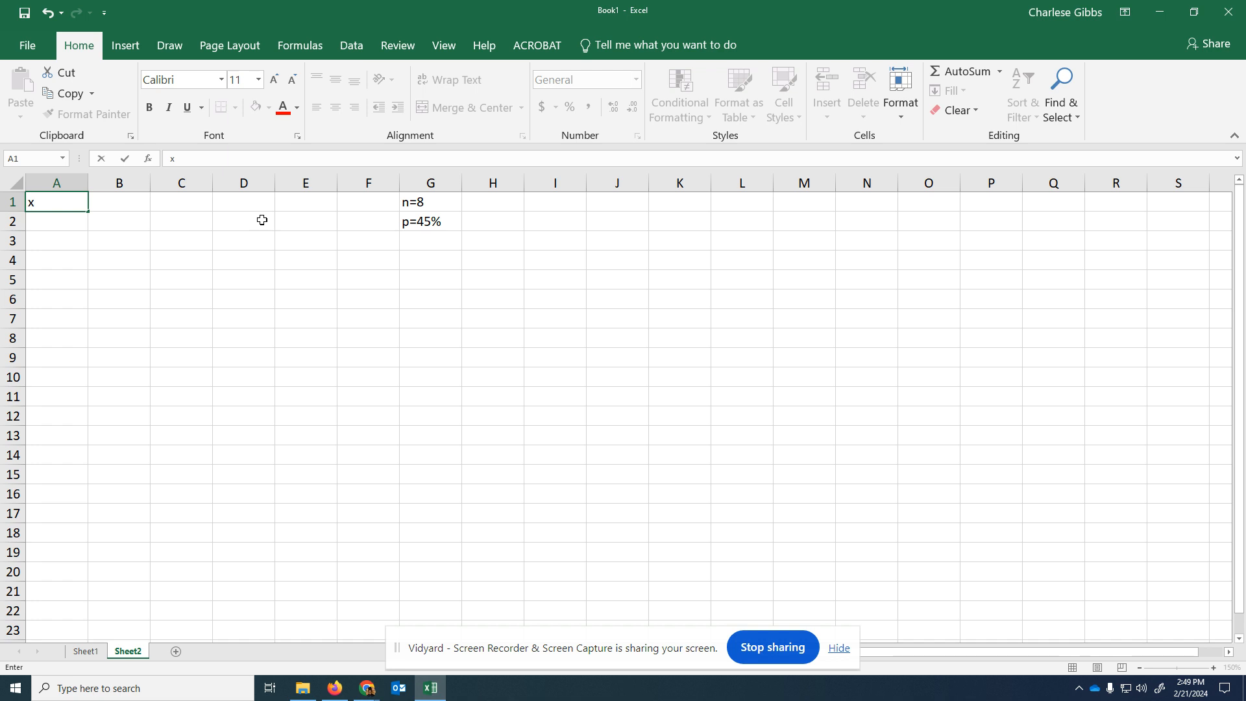
key("Tab")
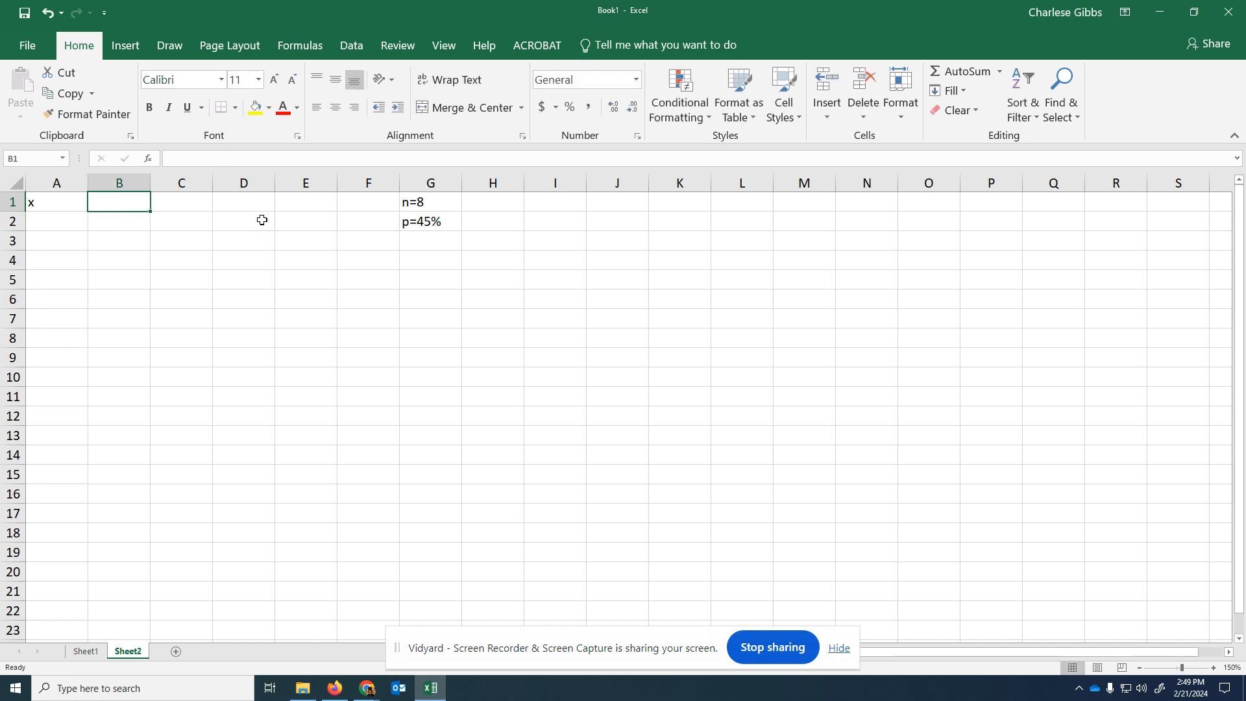
type("Prob")
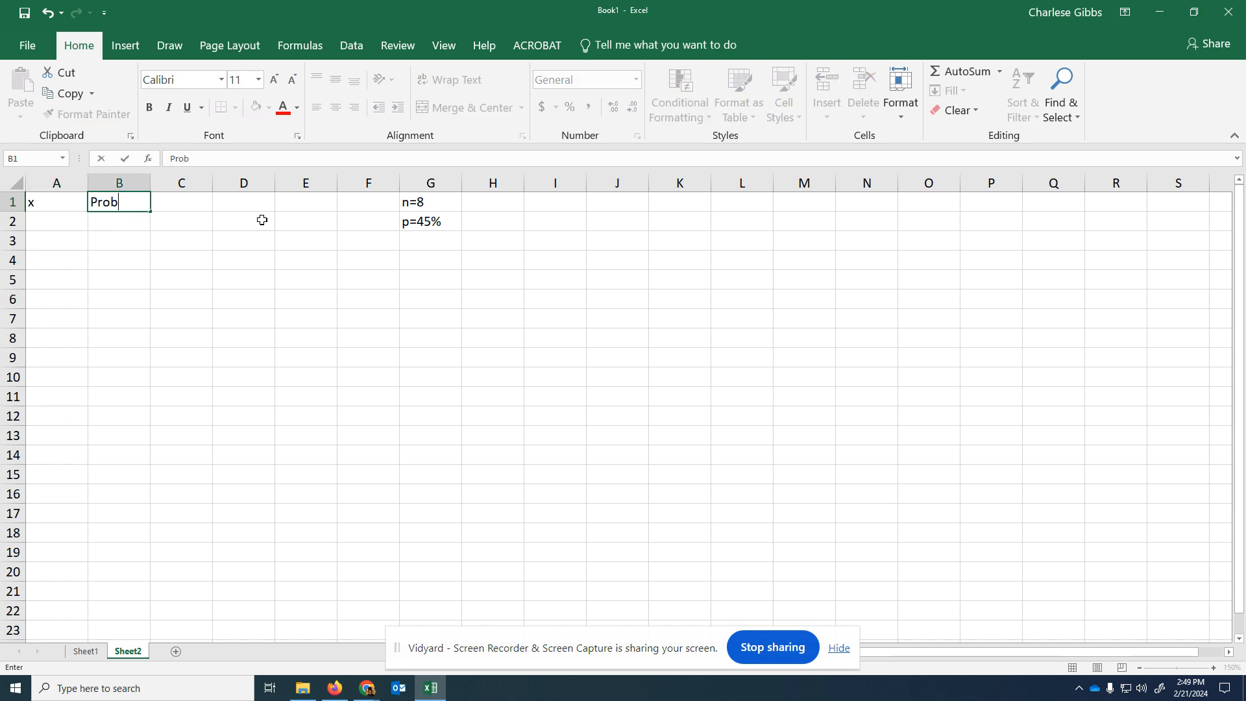
type("abilites")
- Enter 0 and 1 in A2 and A3, and extend the series down to 8 in A10
left_click(84, 222)
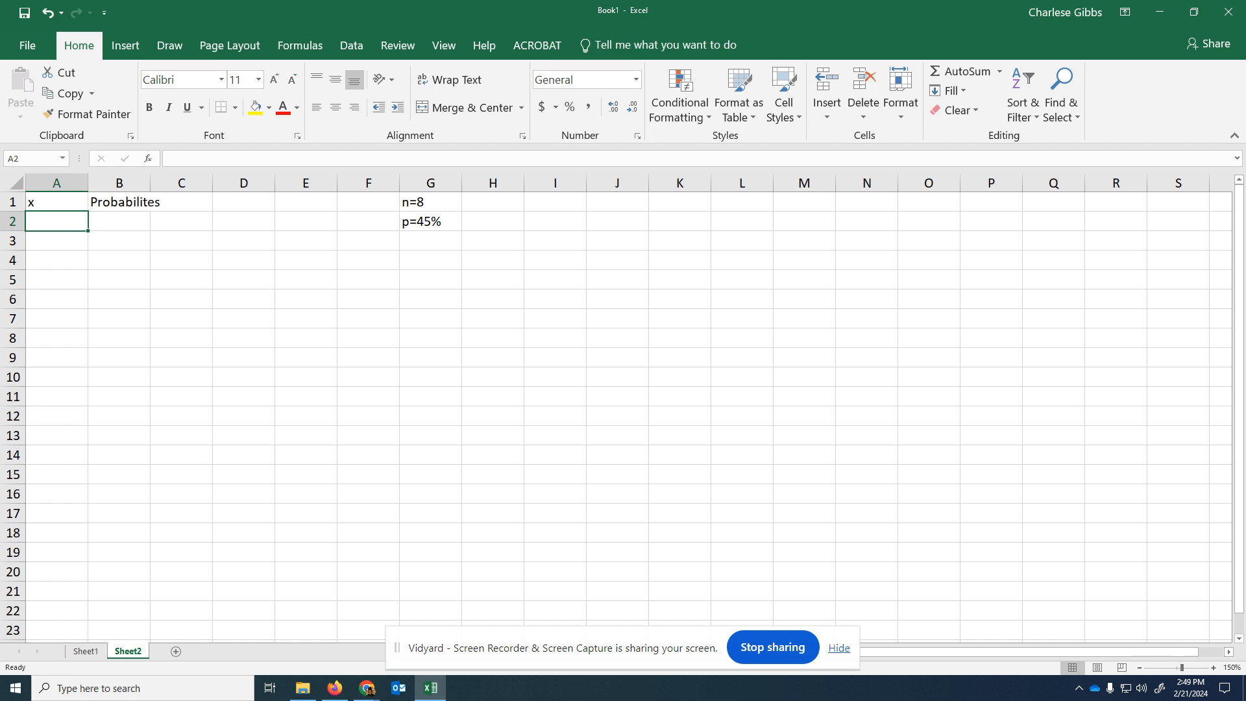
type("0")
key("Return")
type("1")
key("Return")
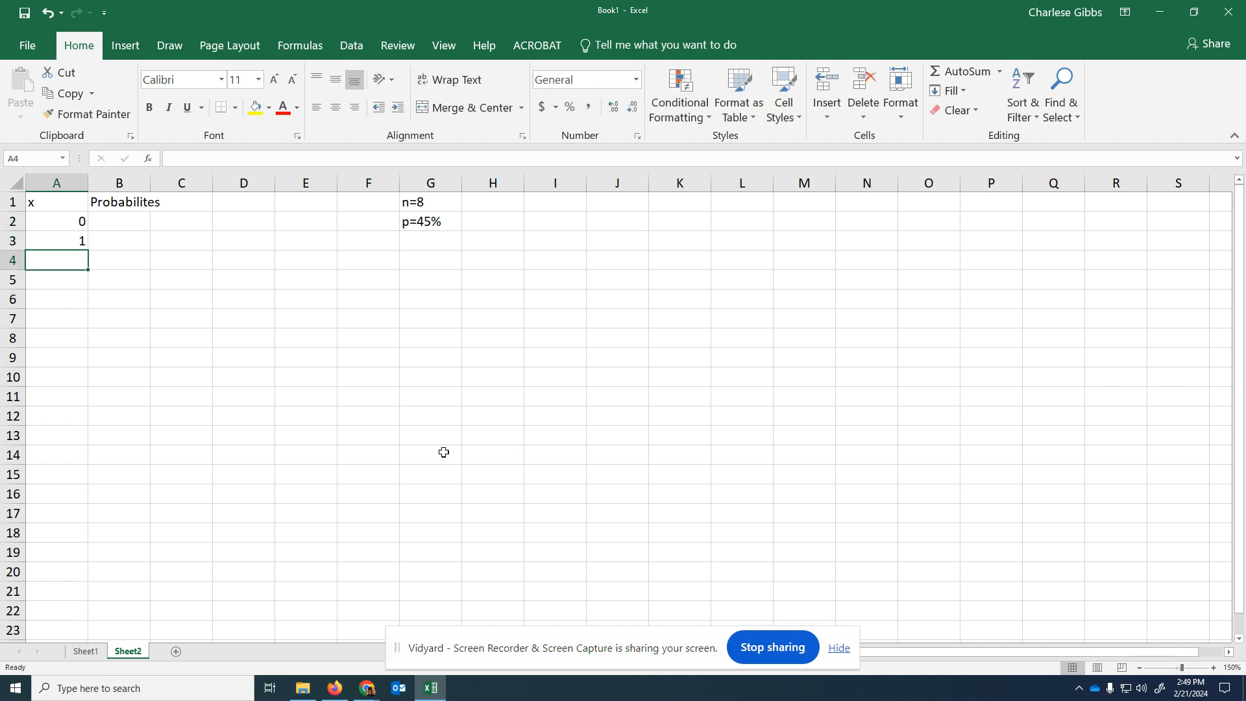
left_click(49, 230)
left_click_drag(50, 230, 73, 386)
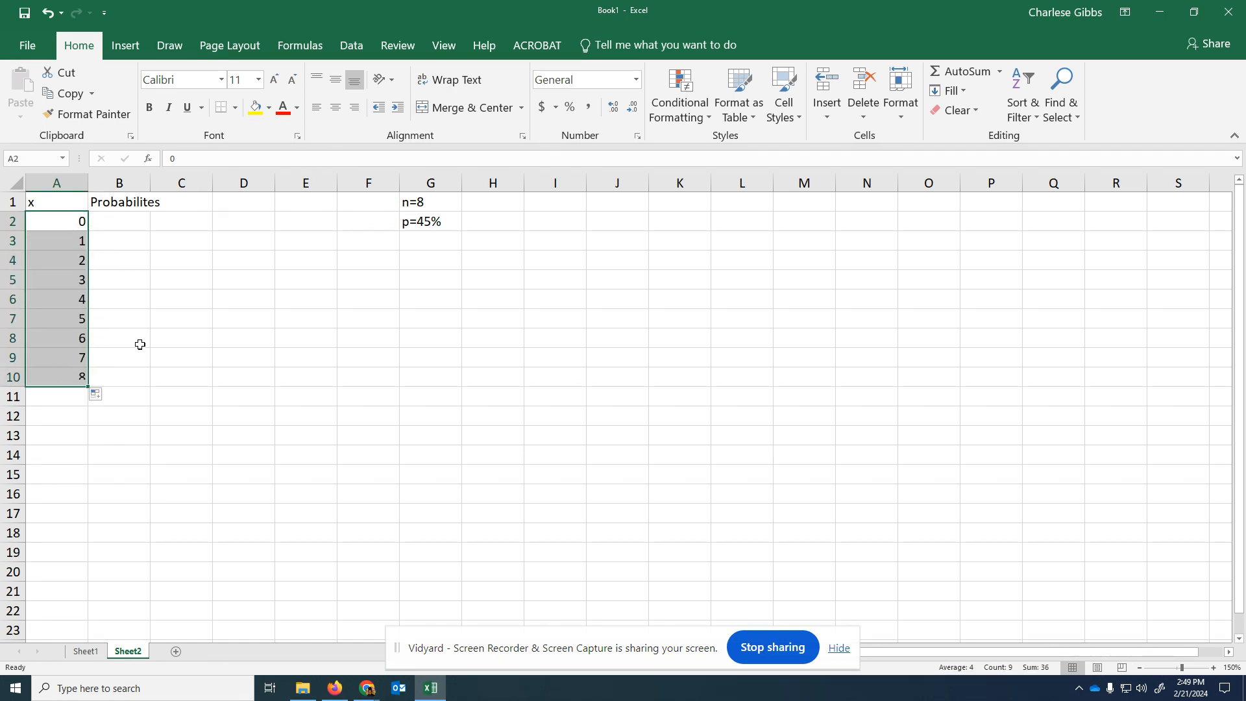
- Widen column B so that it fits its heading
left_click(49, 219)
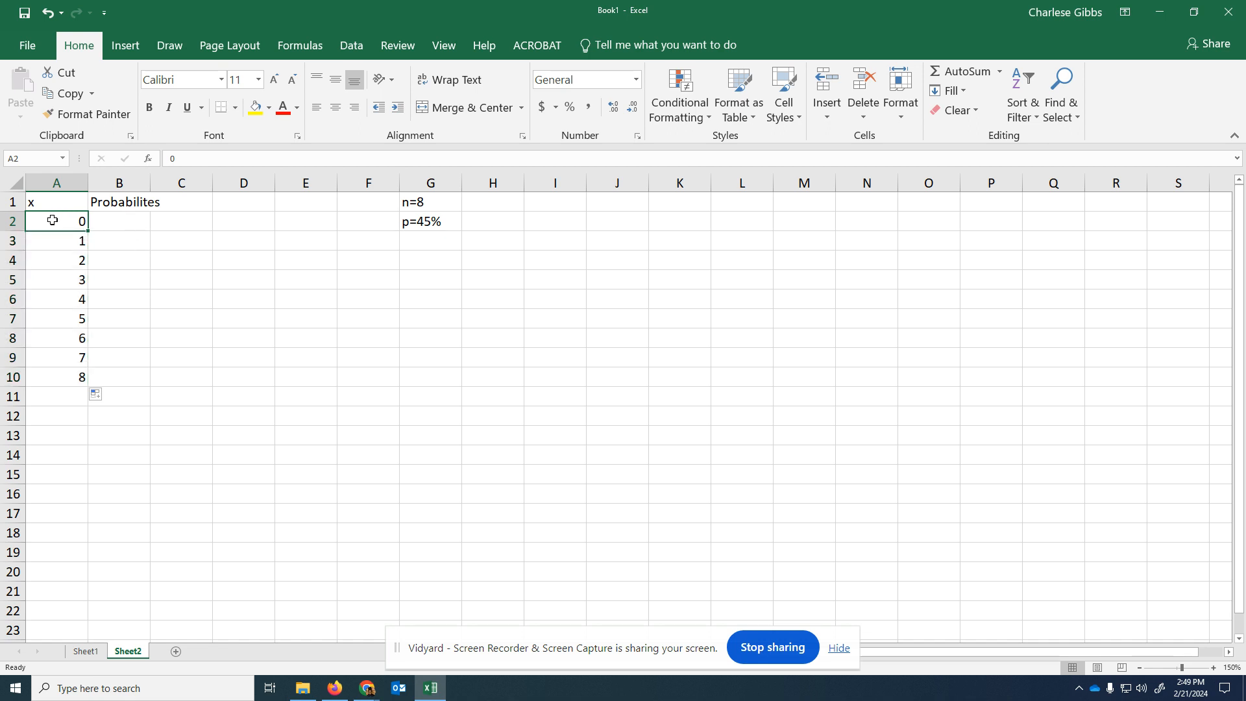
left_click(442, 202)
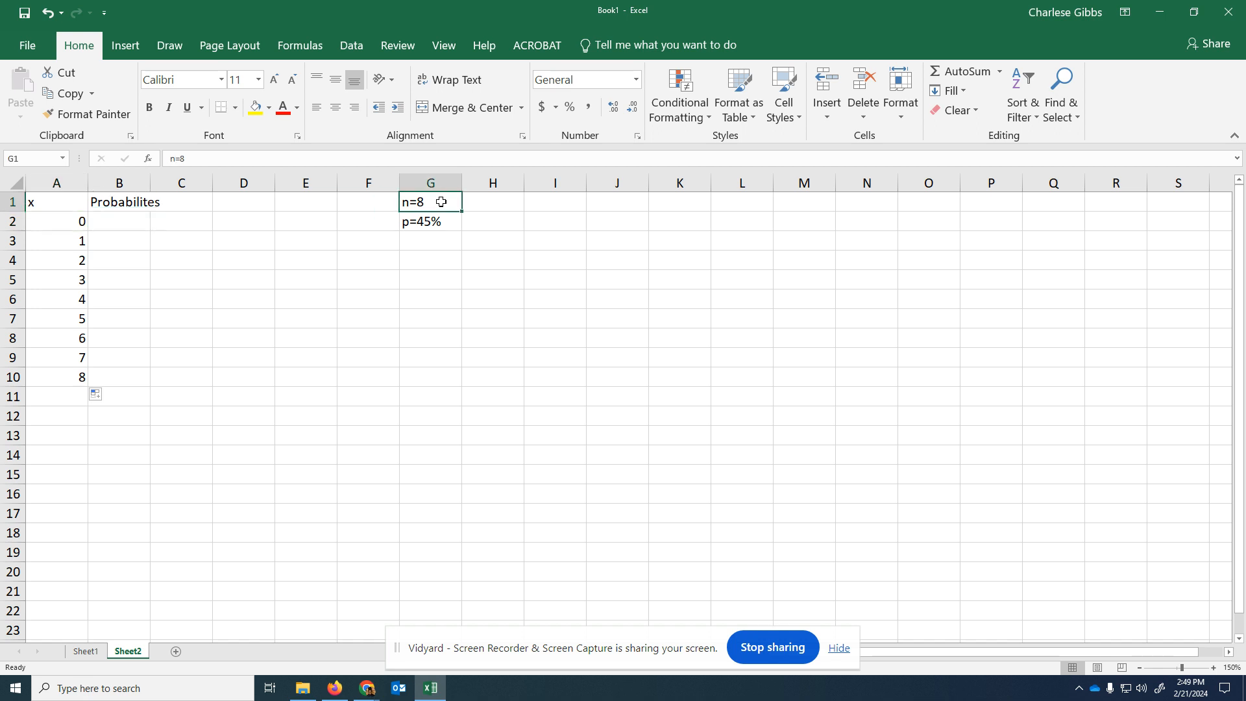
left_click(121, 222)
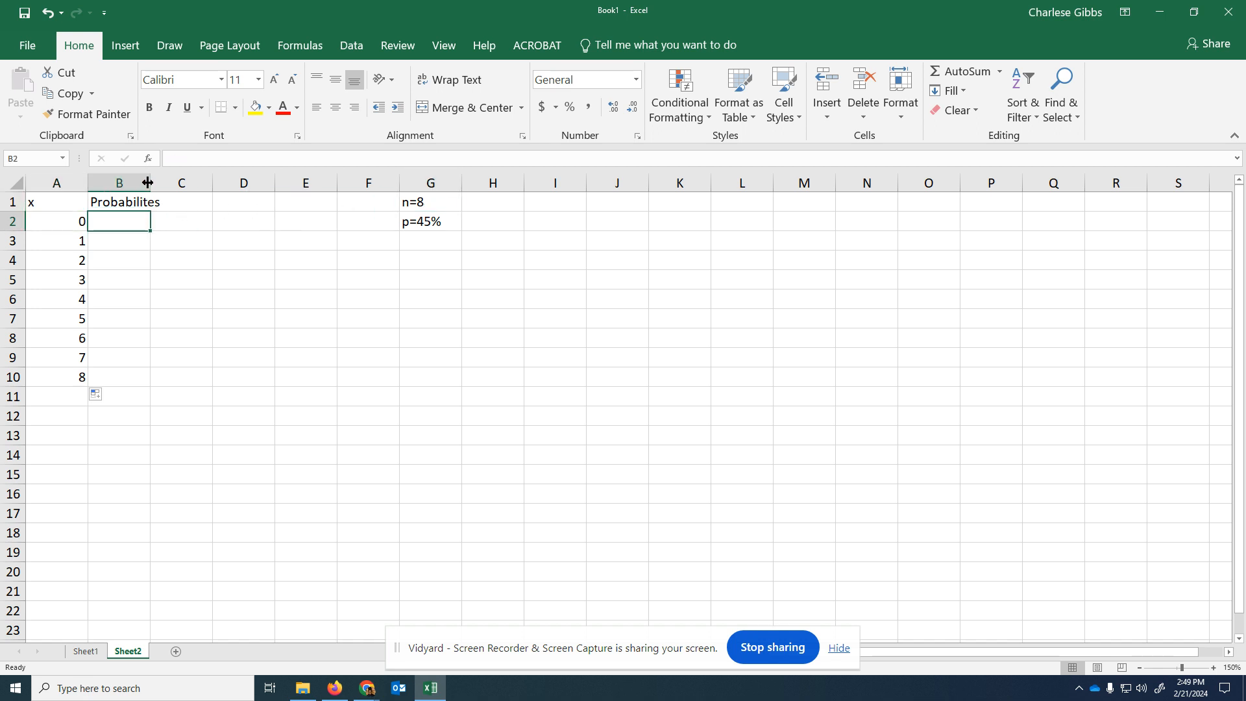
left_click_drag(150, 182, 160, 183)
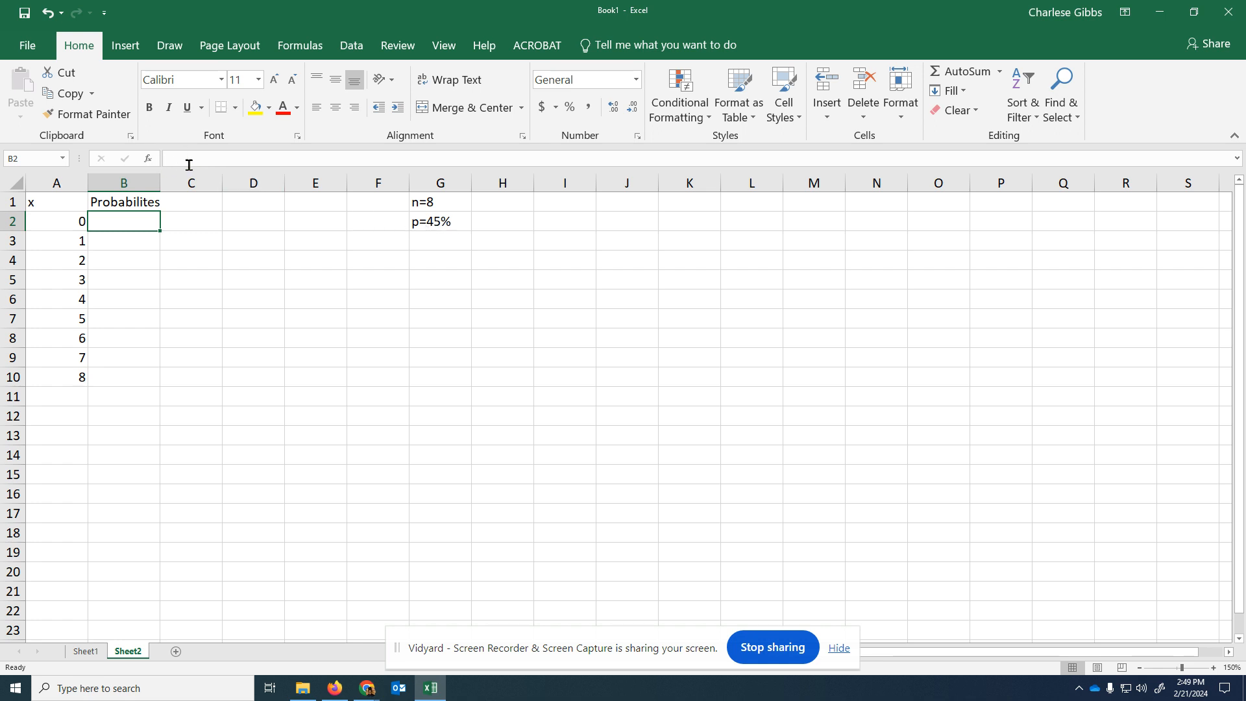
- Search the functions for "binom" and insert BINOM.DIST in B2, moving its arguments dialog clear of the x values
left_click(149, 160)
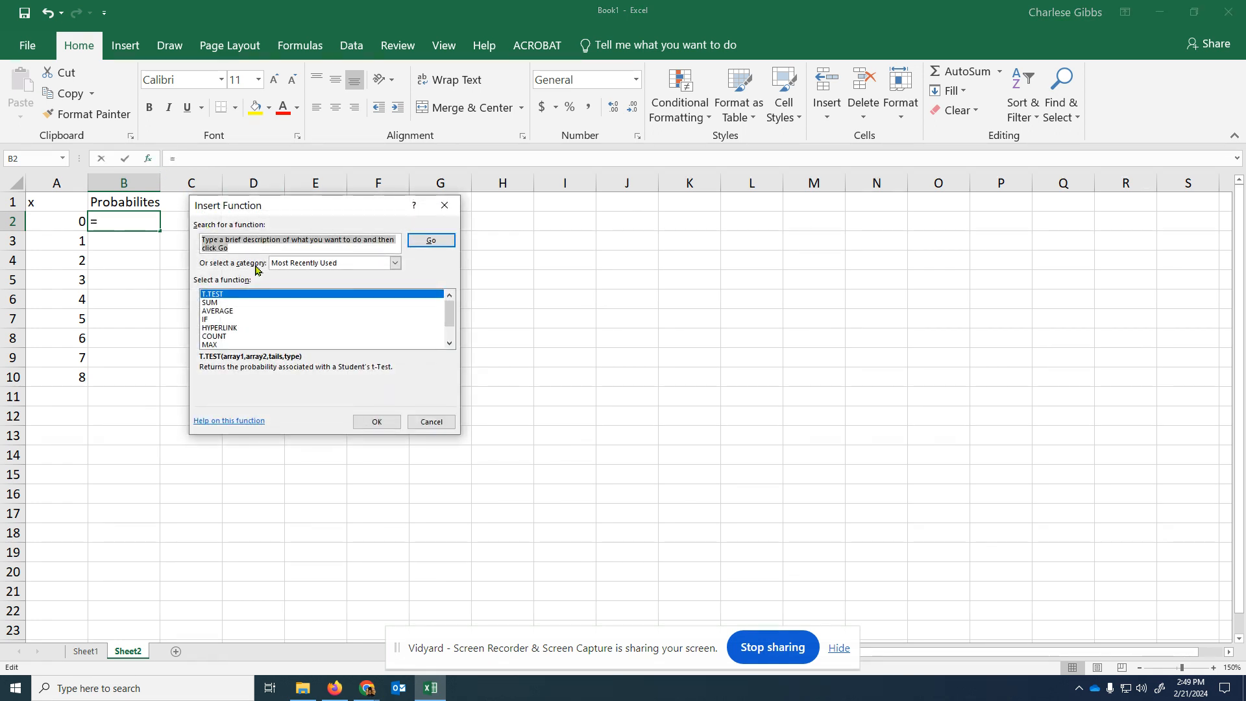
type("binom")
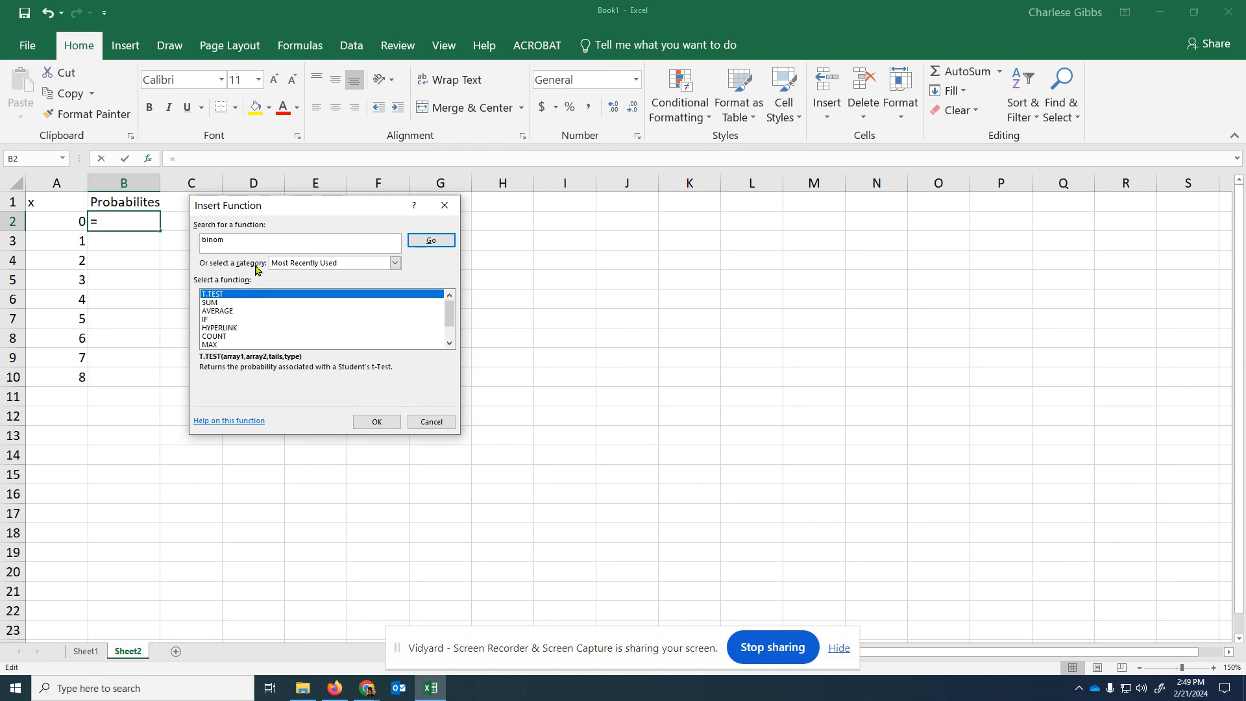
left_click(430, 240)
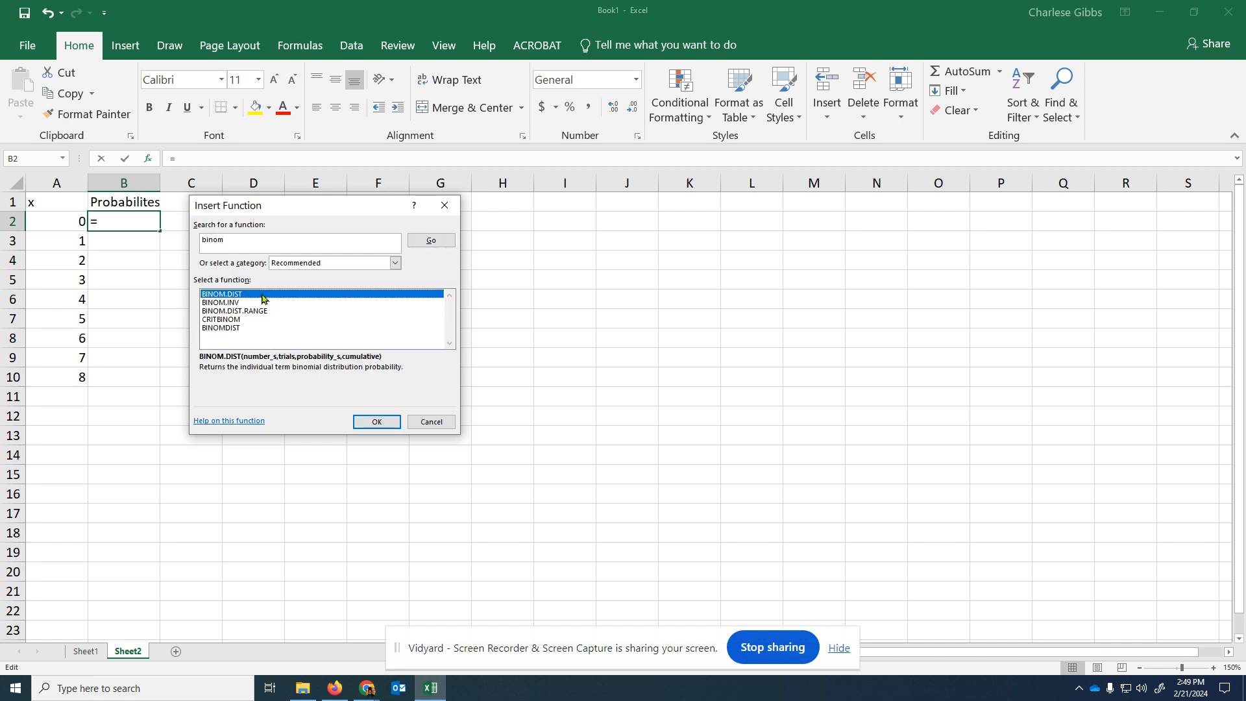
double_click(262, 298)
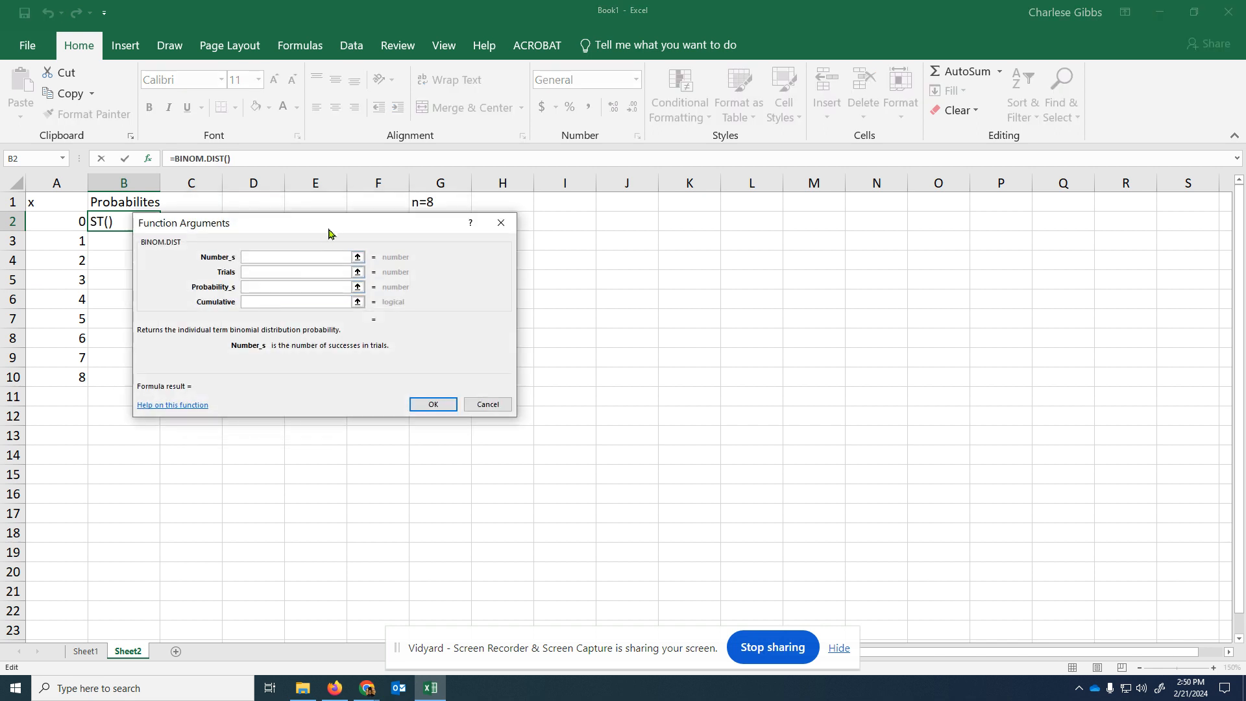
left_click_drag(321, 229, 486, 230)
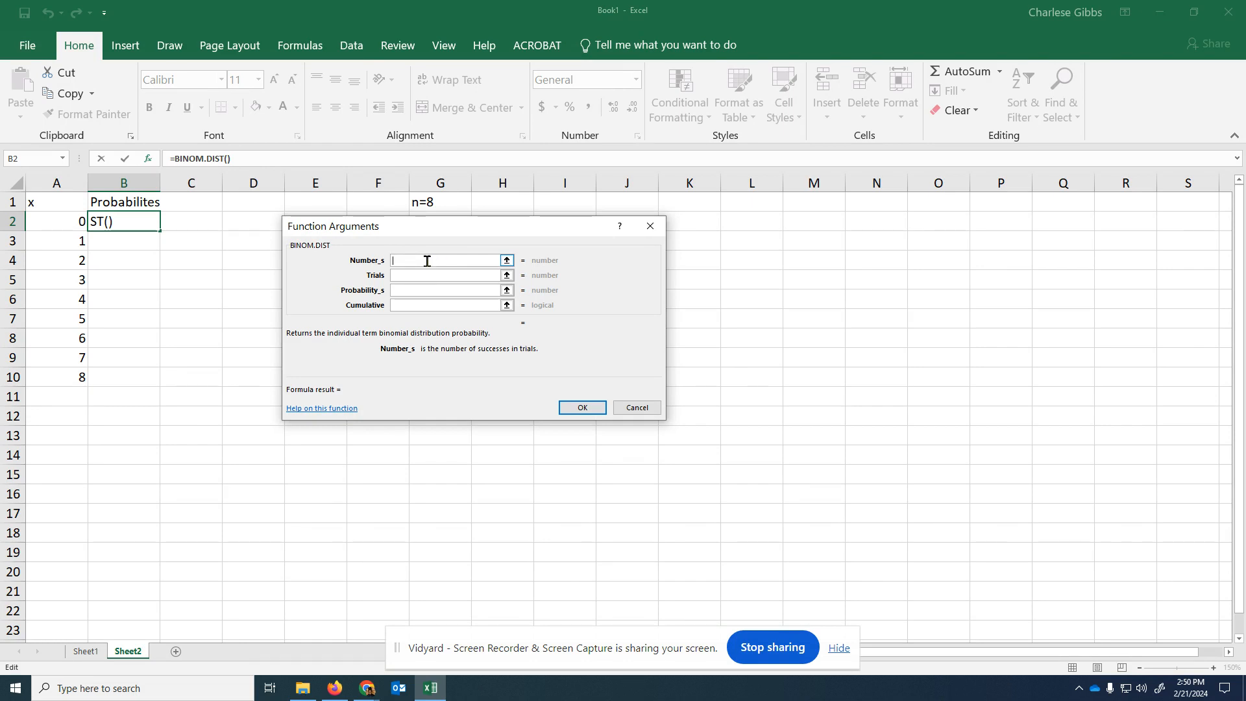
- Complete the BINOM.DIST function in B2 with Number_s A2, Trials 8, Probability_s 0.45 and Cumulative False
left_click(64, 223)
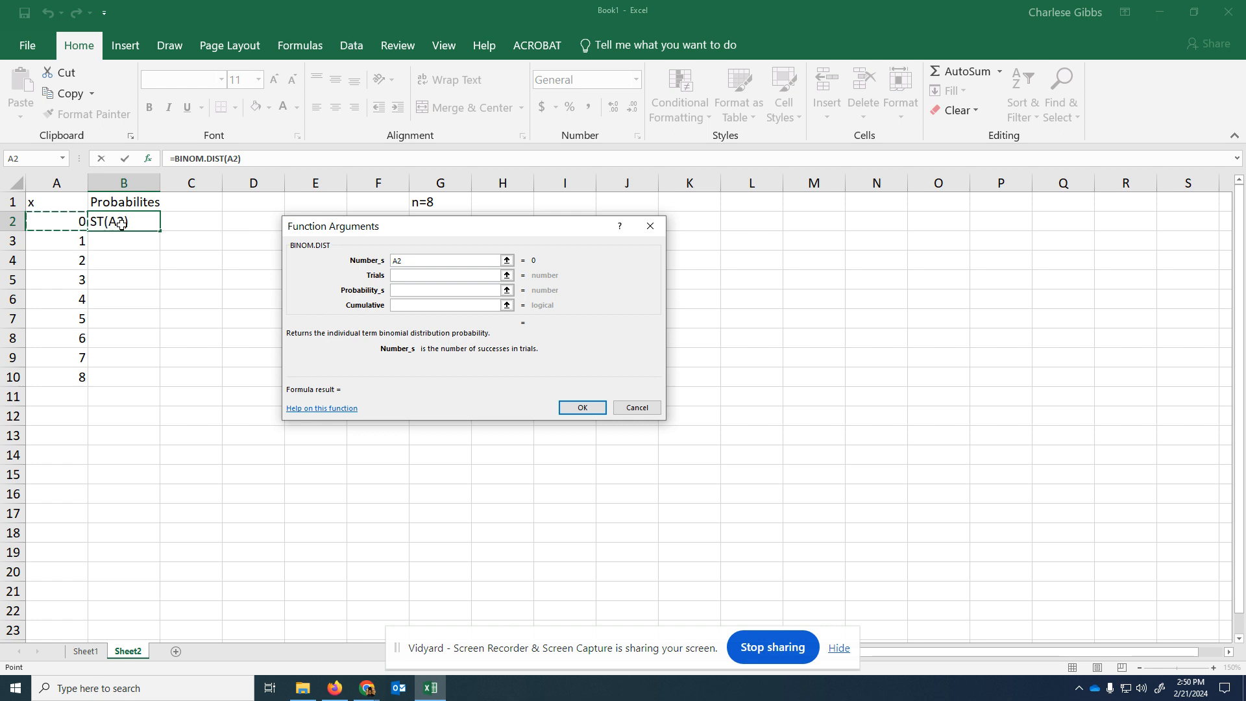
key("Tab")
left_click(419, 274)
type("8")
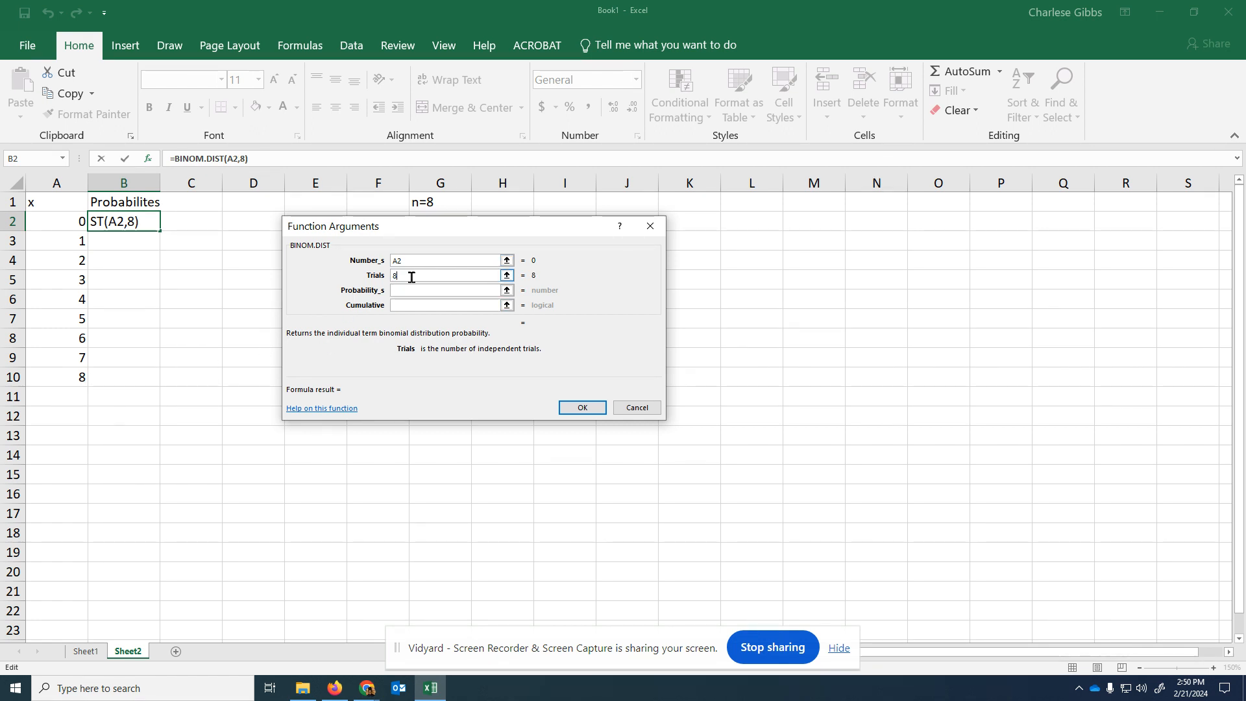
left_click(413, 291)
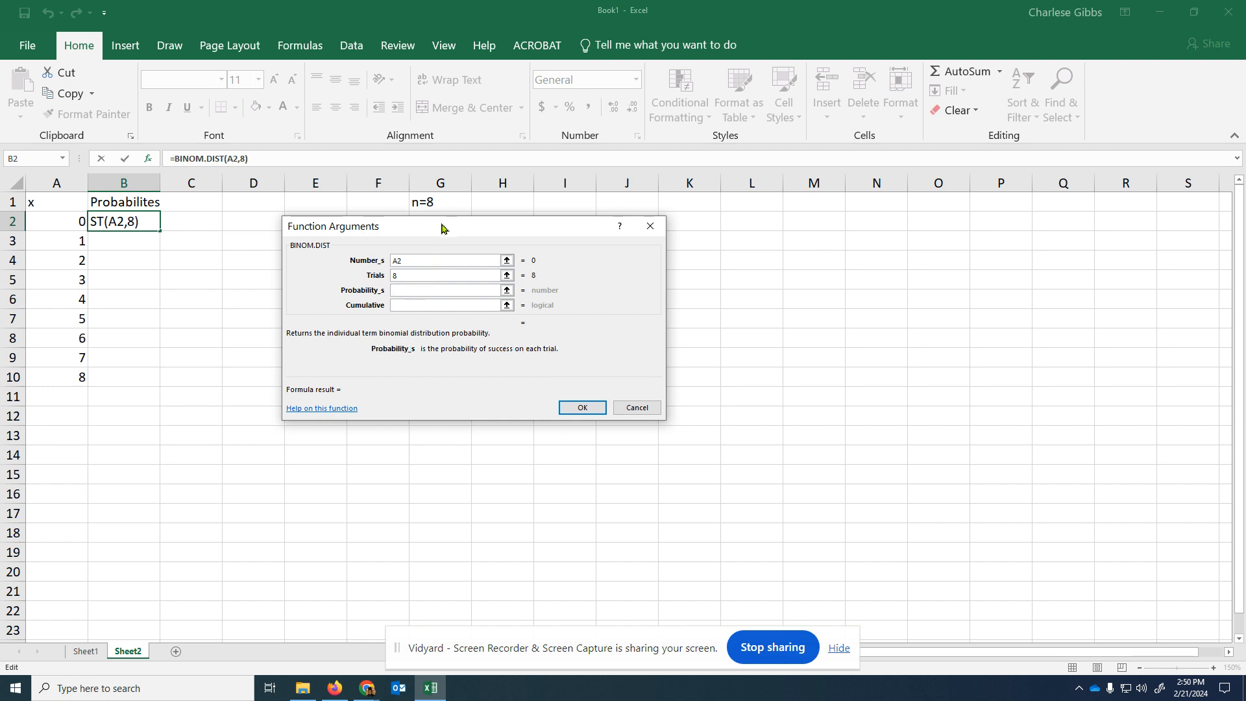
mouse_move(441, 227)
left_mouse_down()
mouse_move(437, 257)
mouse_move(434, 240)
left_mouse_up()
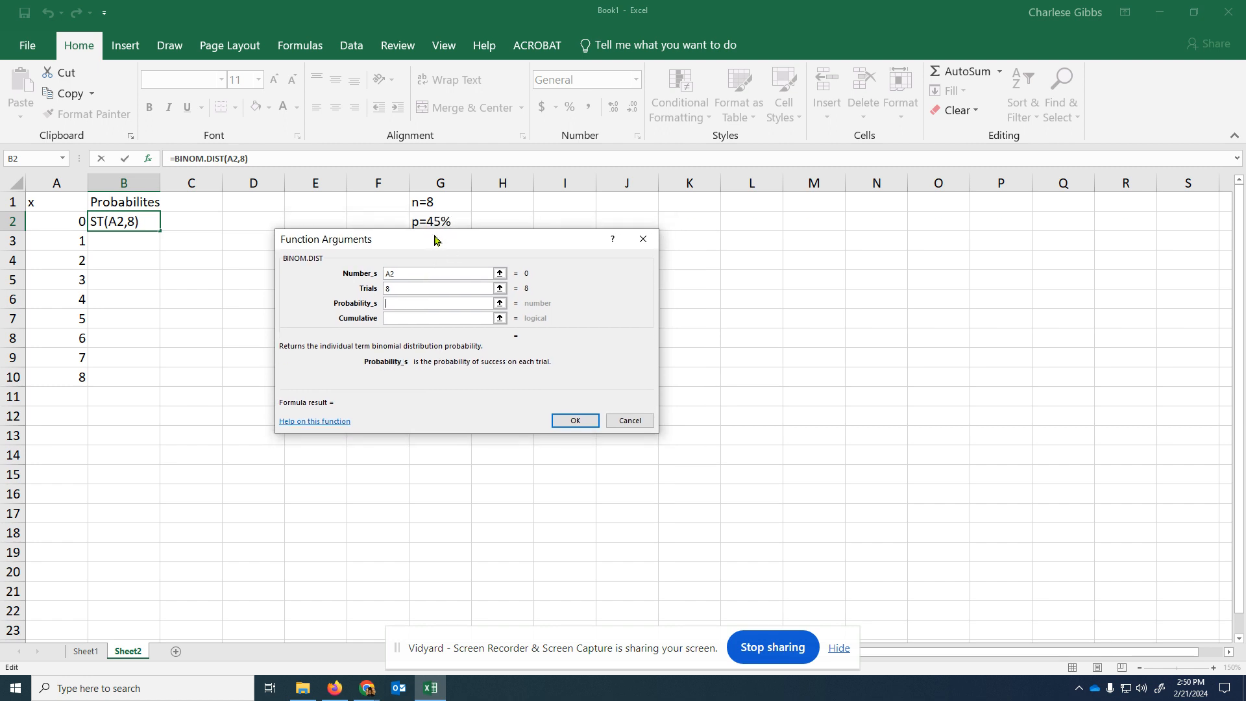
type("0.45")
left_click(414, 319)
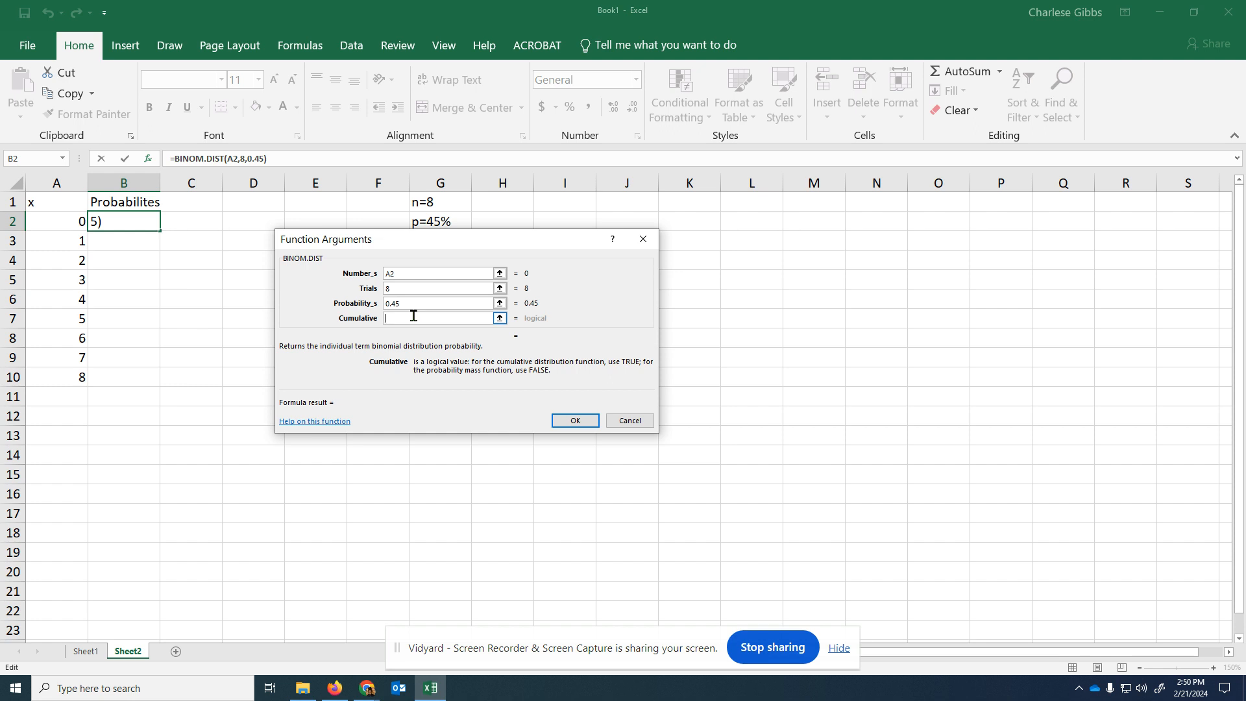
type("False")
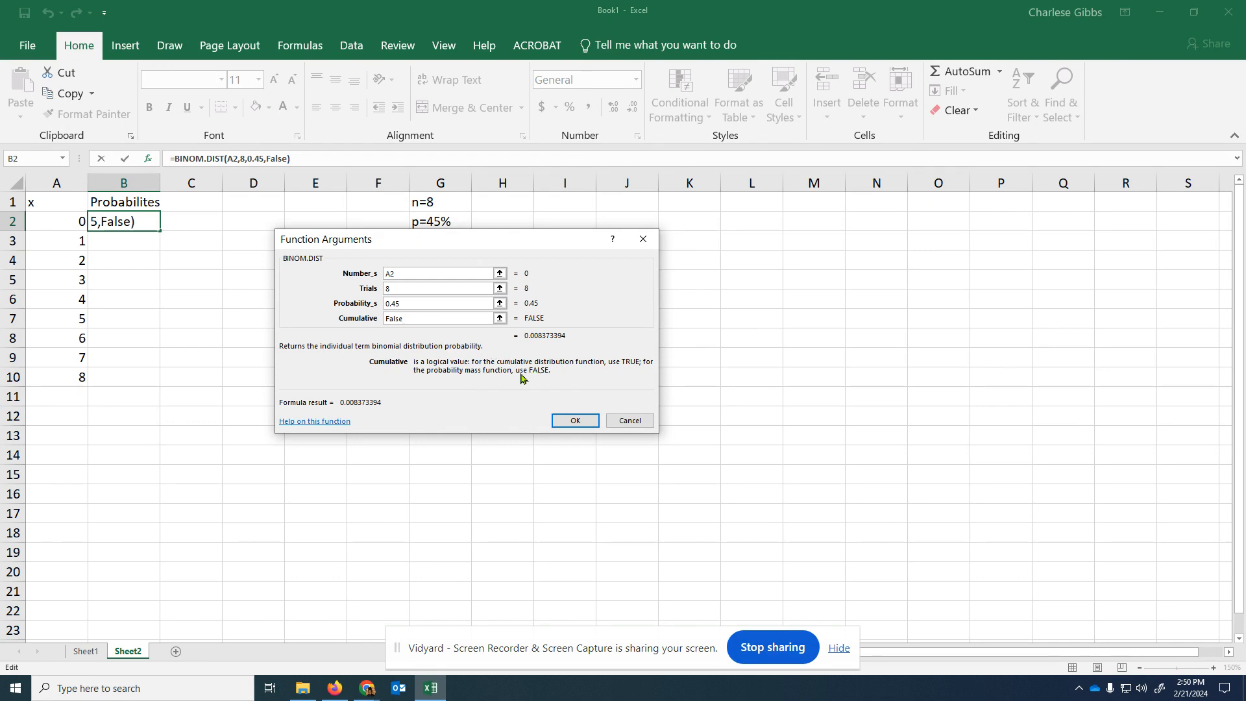
left_click(574, 420)
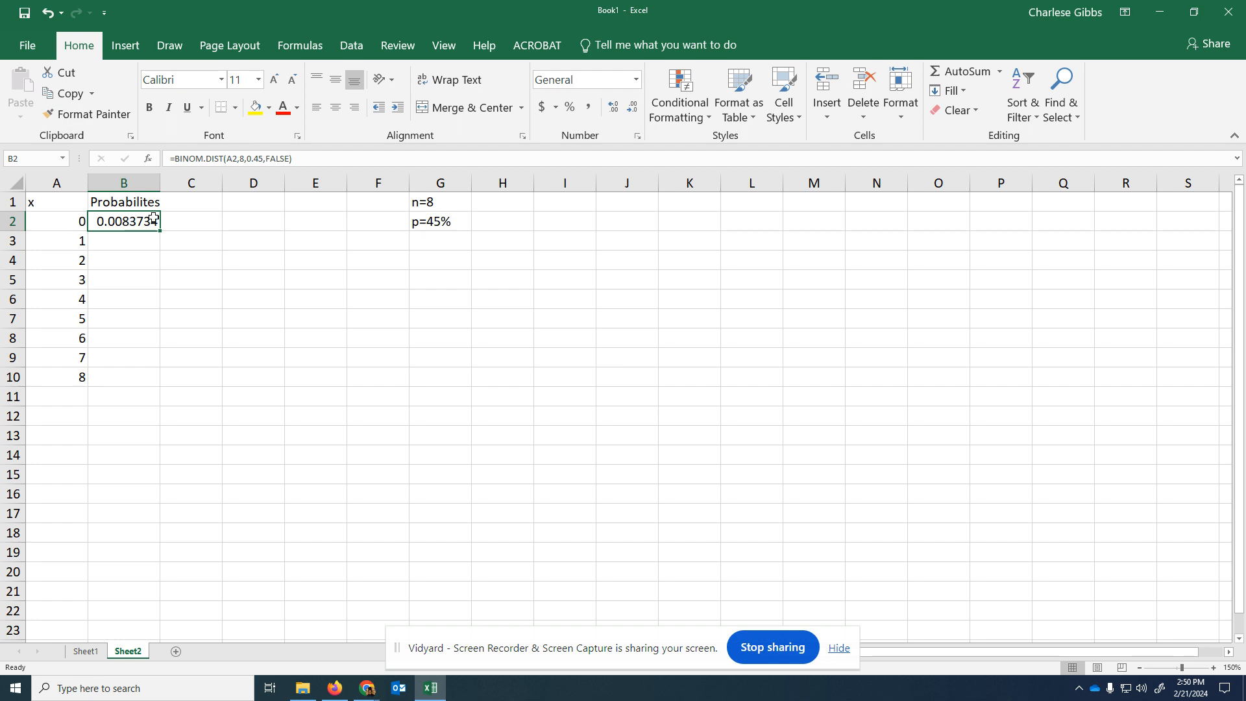
- Copy B2's formula text without the equals sign and paste it into C2 as a visible note
left_click(298, 159)
left_click_drag(297, 160, 177, 161)
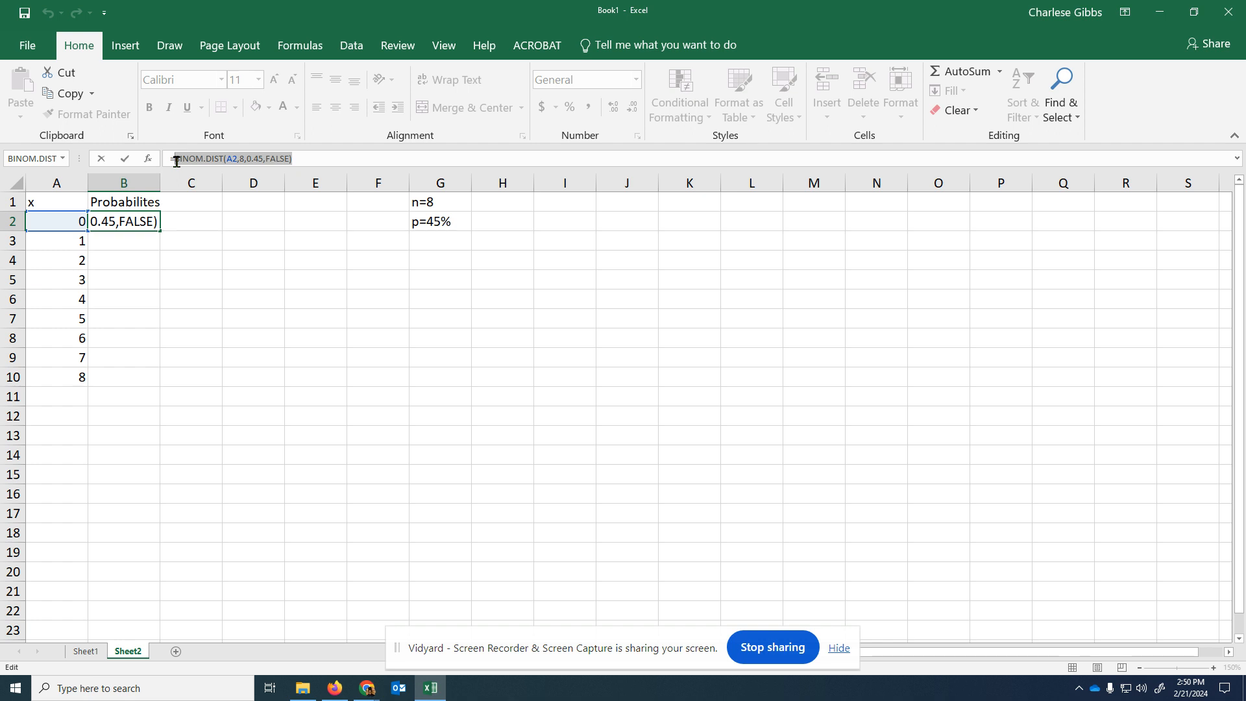
key("ctrl+c")
key("Return")
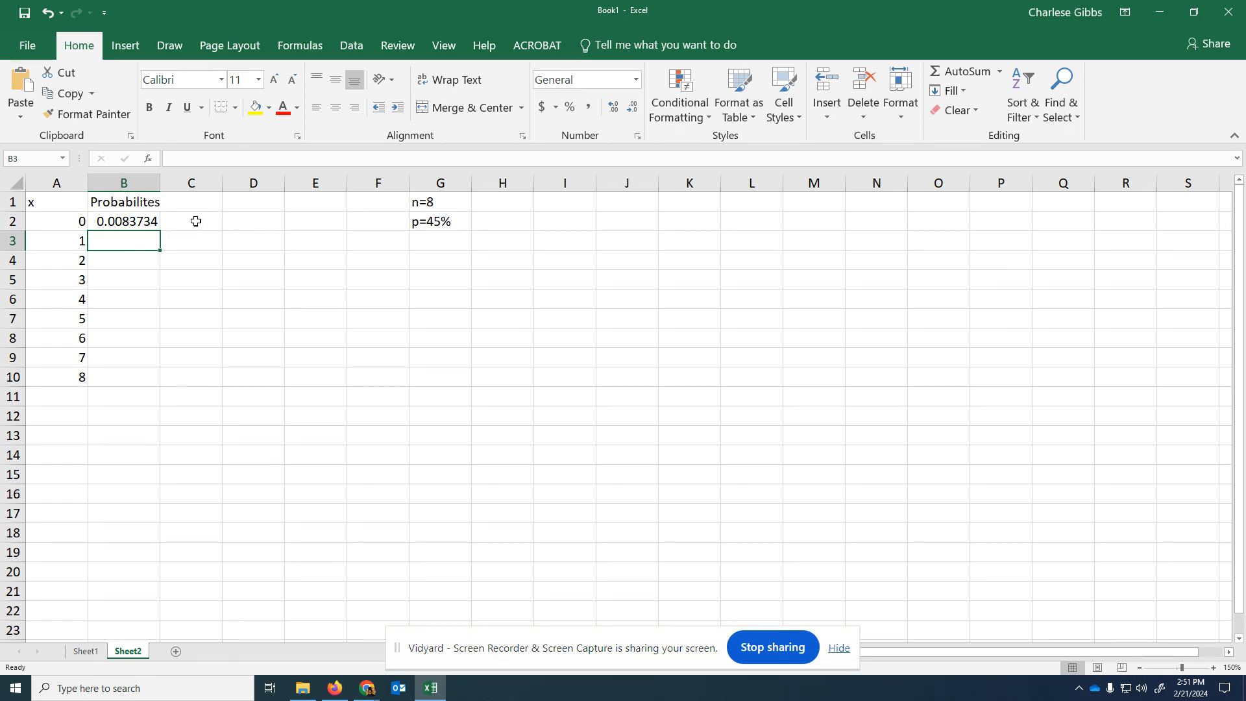
left_click(235, 225)
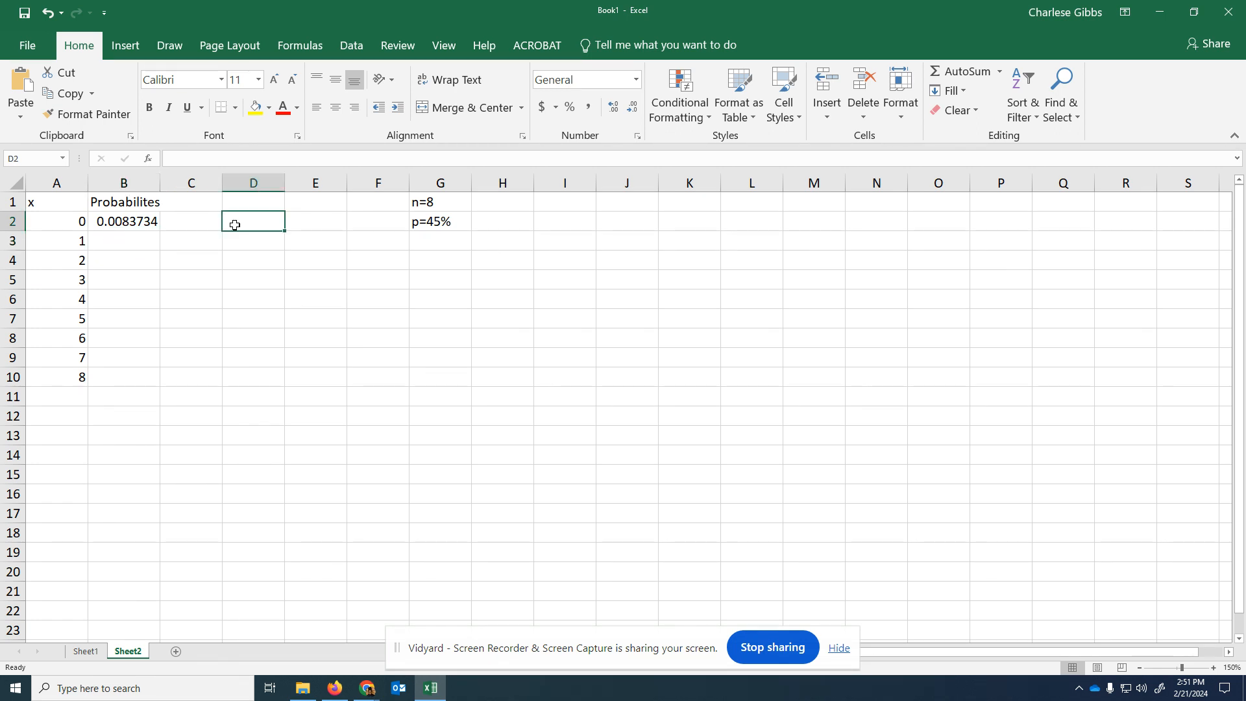
right_click(197, 224)
left_click(224, 280)
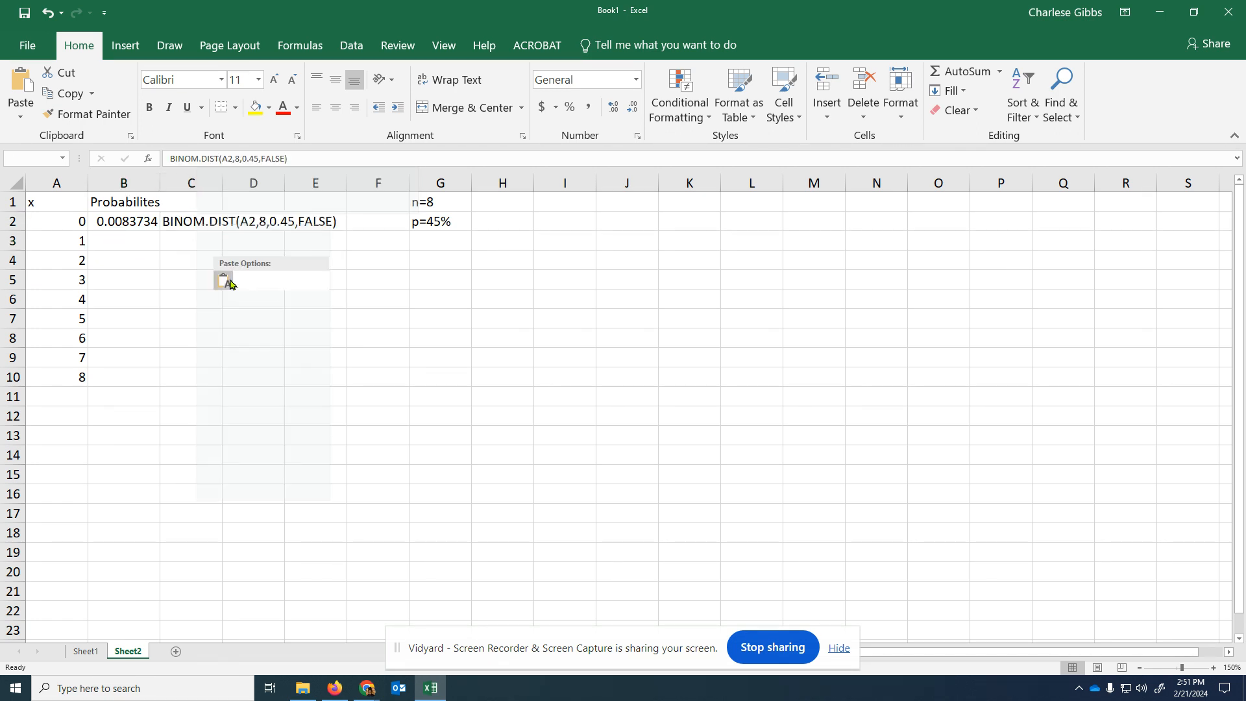
left_click(386, 286)
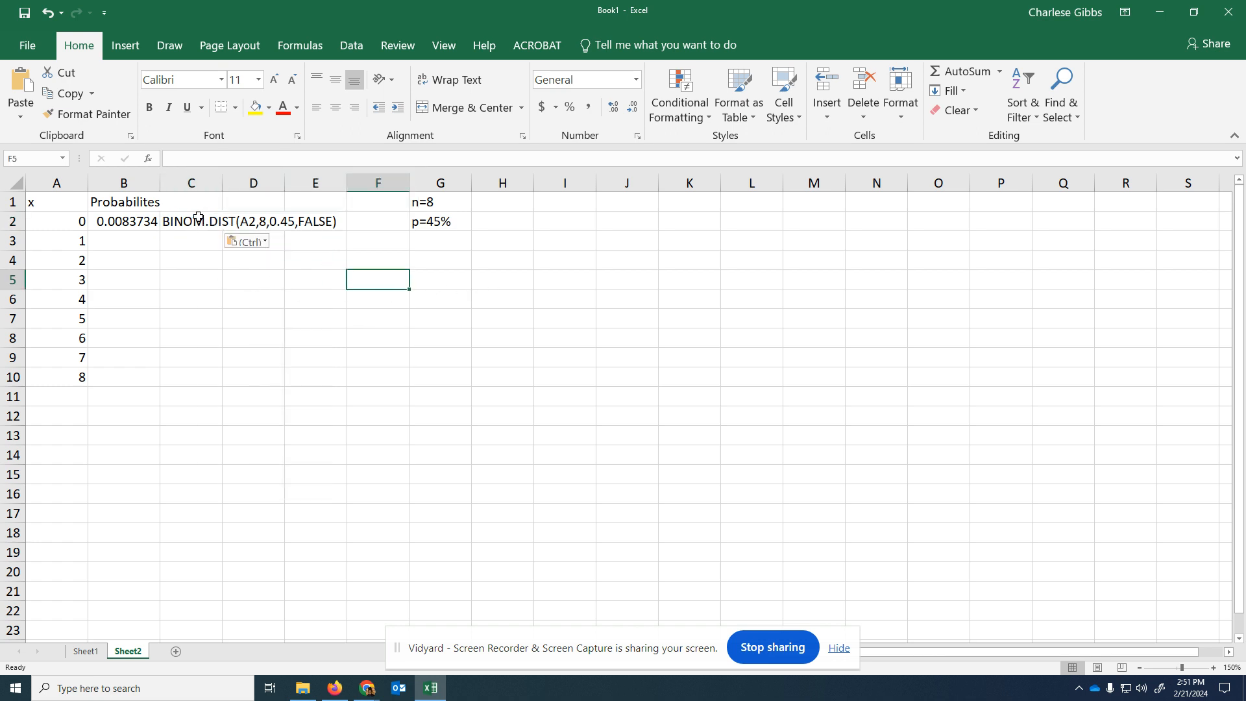
left_click(197, 220)
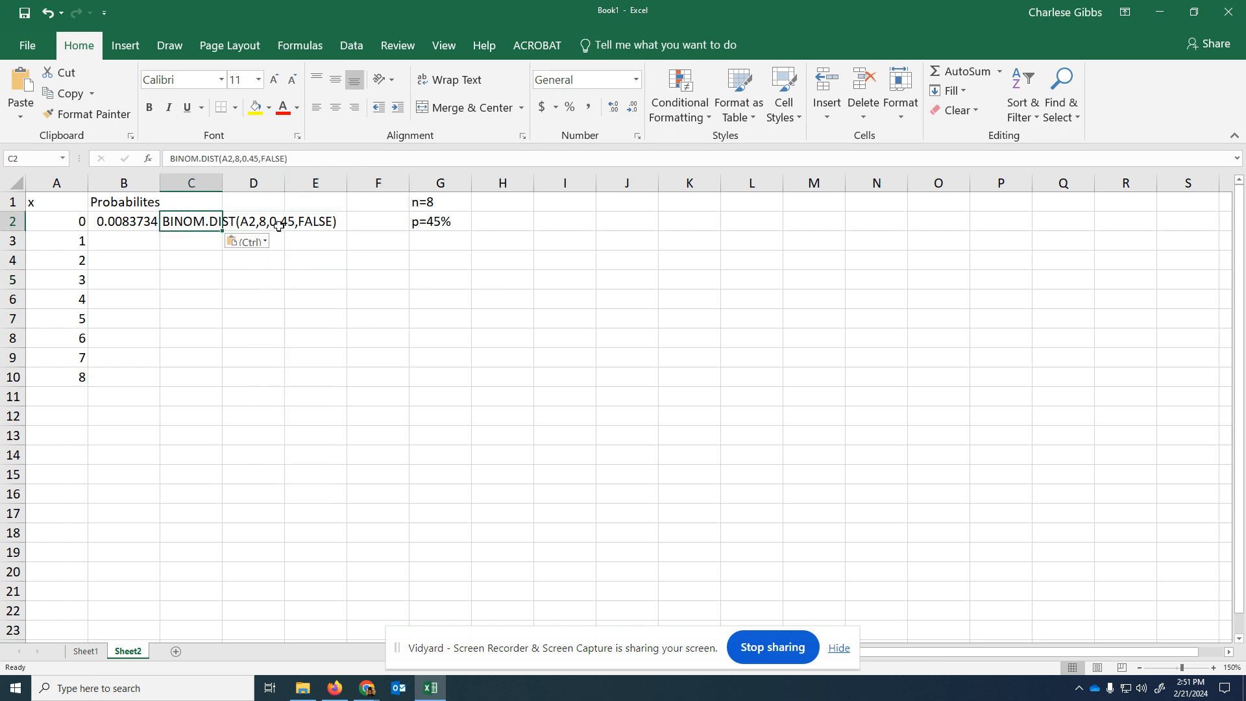
- Fill the BINOM.DIST formula from B2 down to B10
left_click(120, 230)
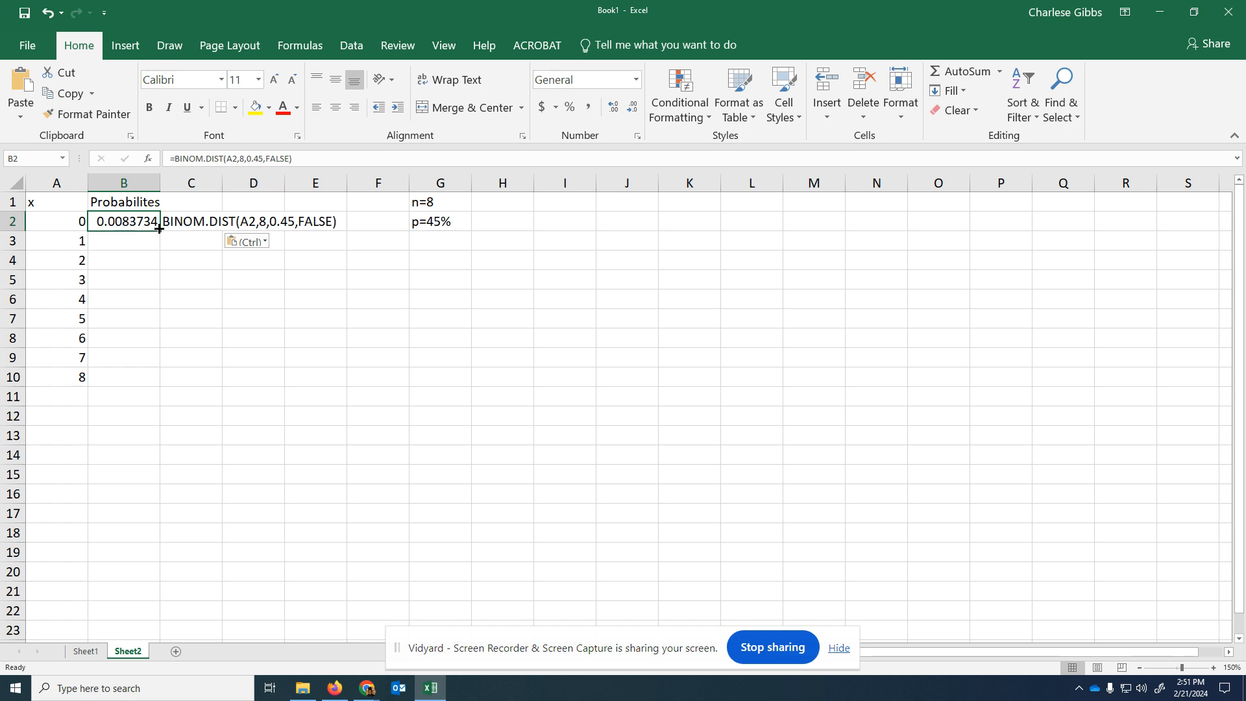
left_click_drag(159, 231, 150, 385)
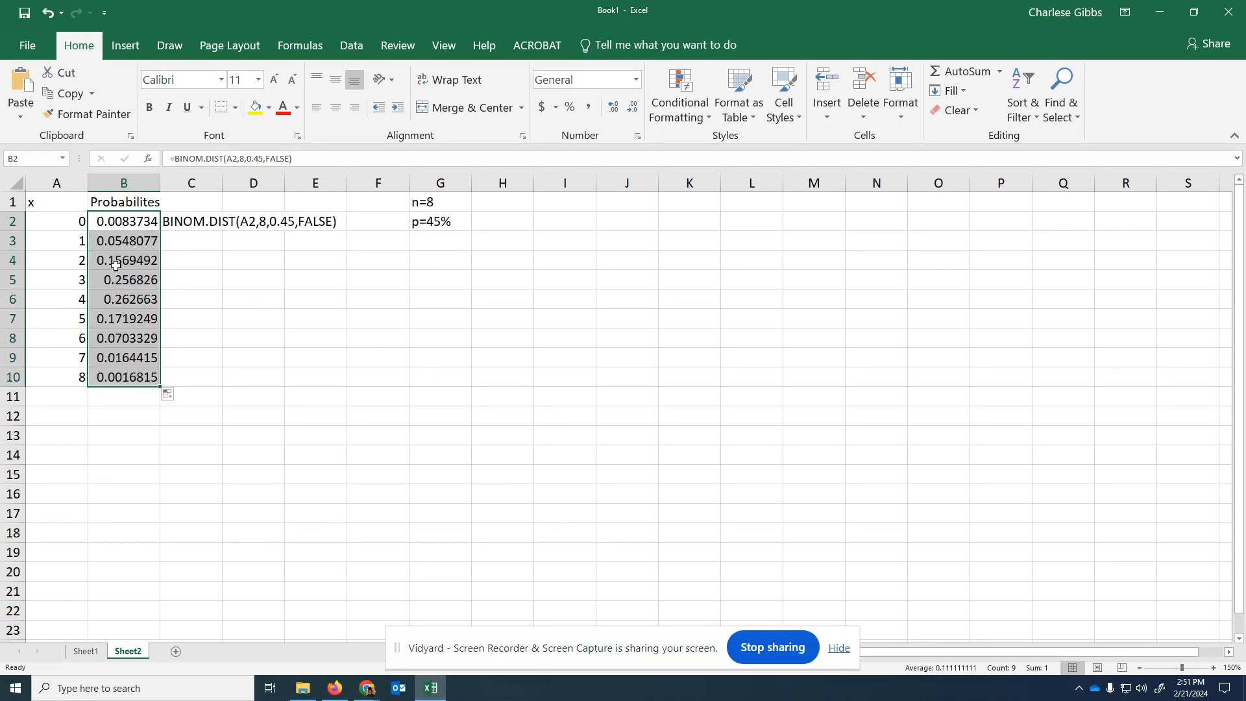
- Check the filled probability formulas one by one in column B, from x = 0 through x = 6
left_click(138, 219)
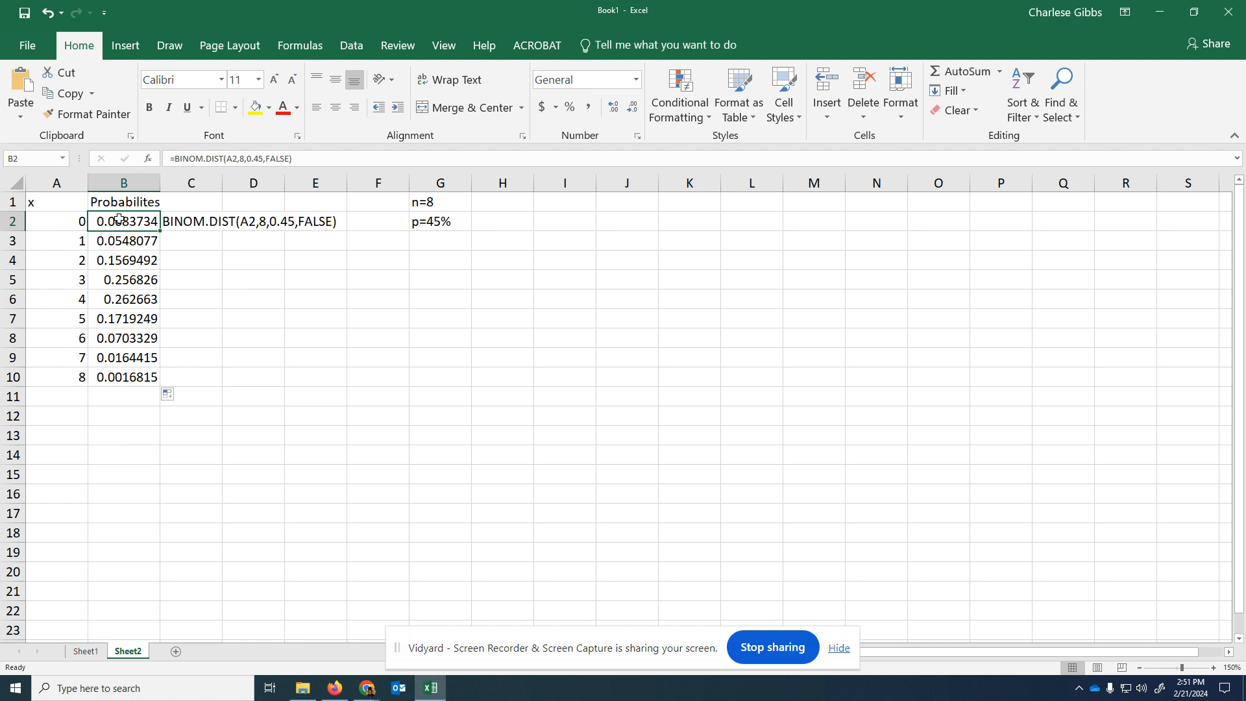
left_click(124, 241)
left_click(128, 259)
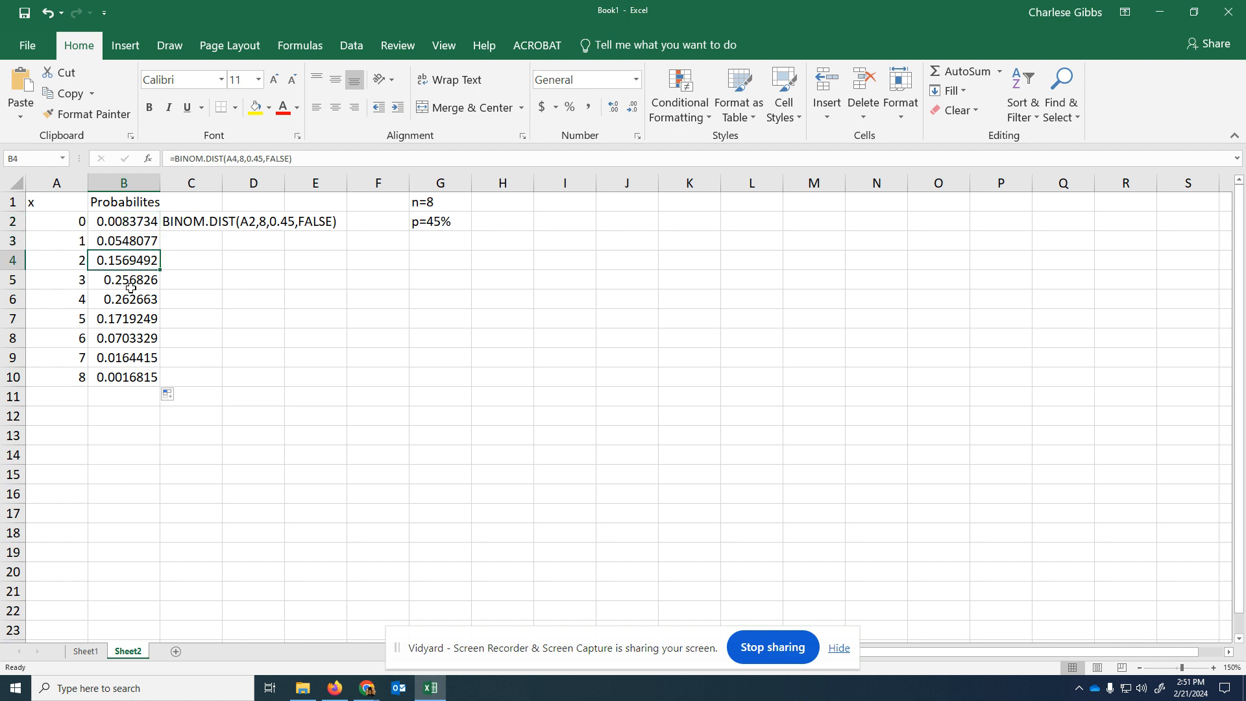
left_click(130, 285)
left_click(133, 302)
left_click(137, 322)
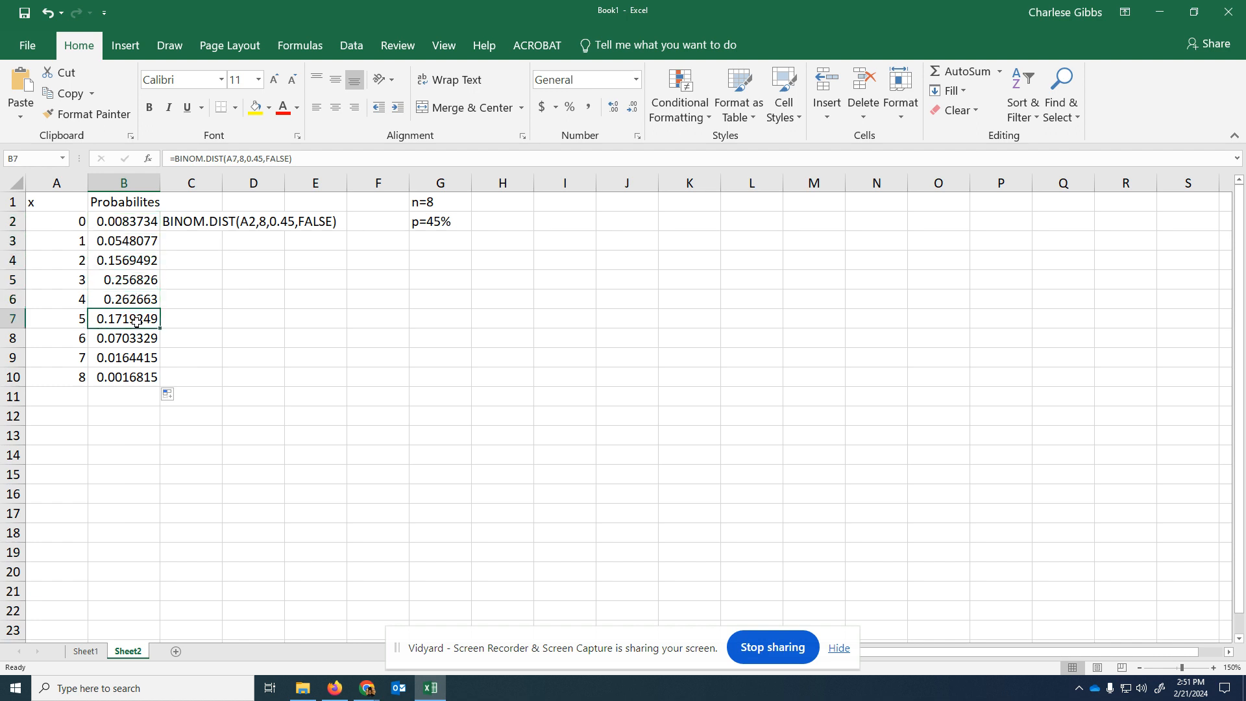
left_click(137, 342)
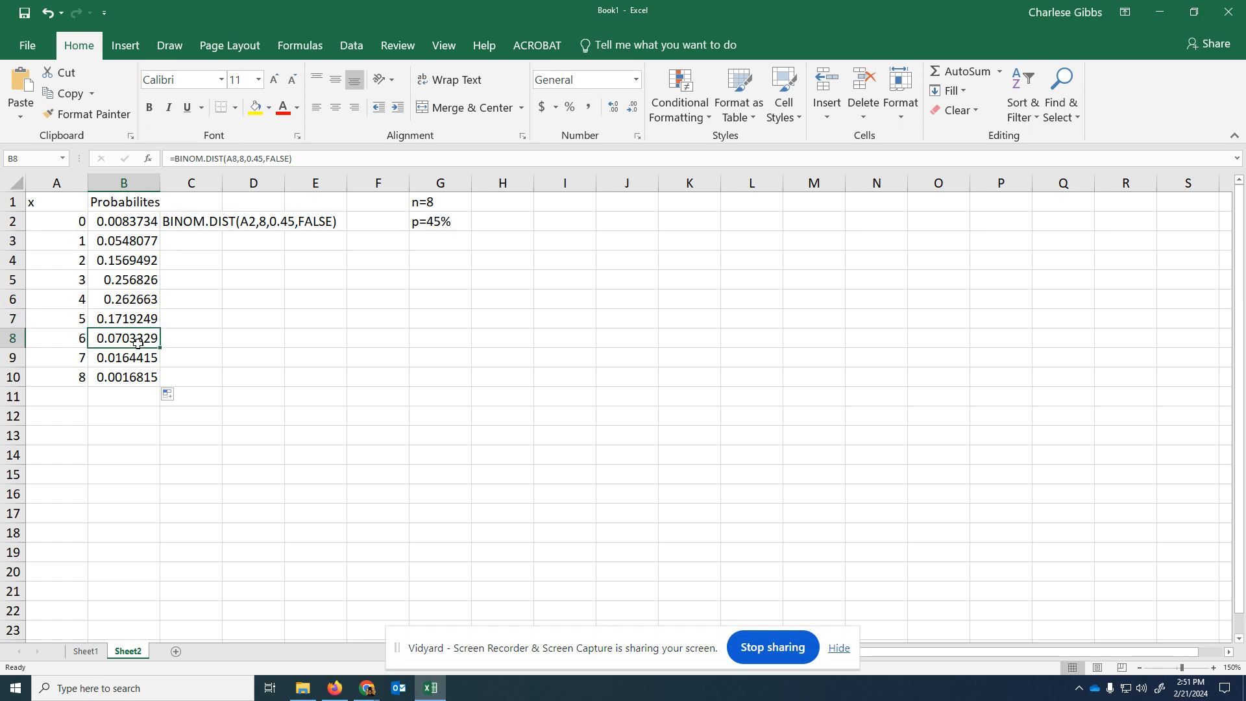
left_click(258, 303)
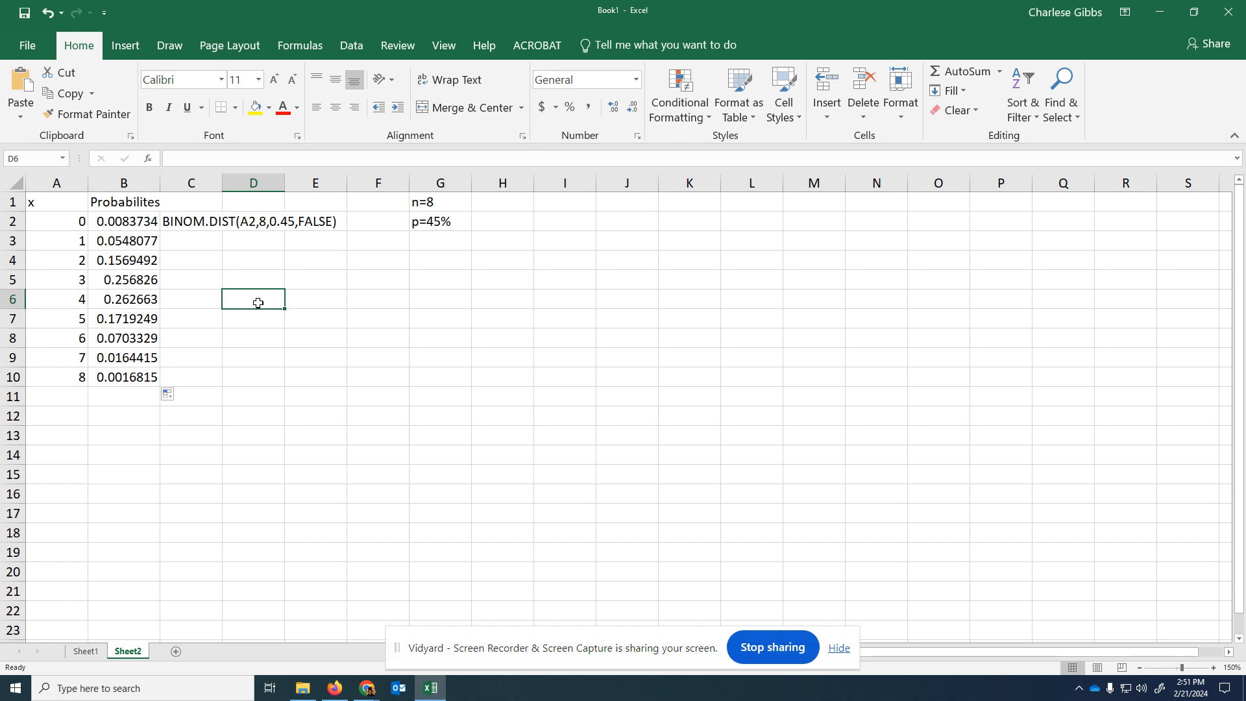
left_click(127, 262)
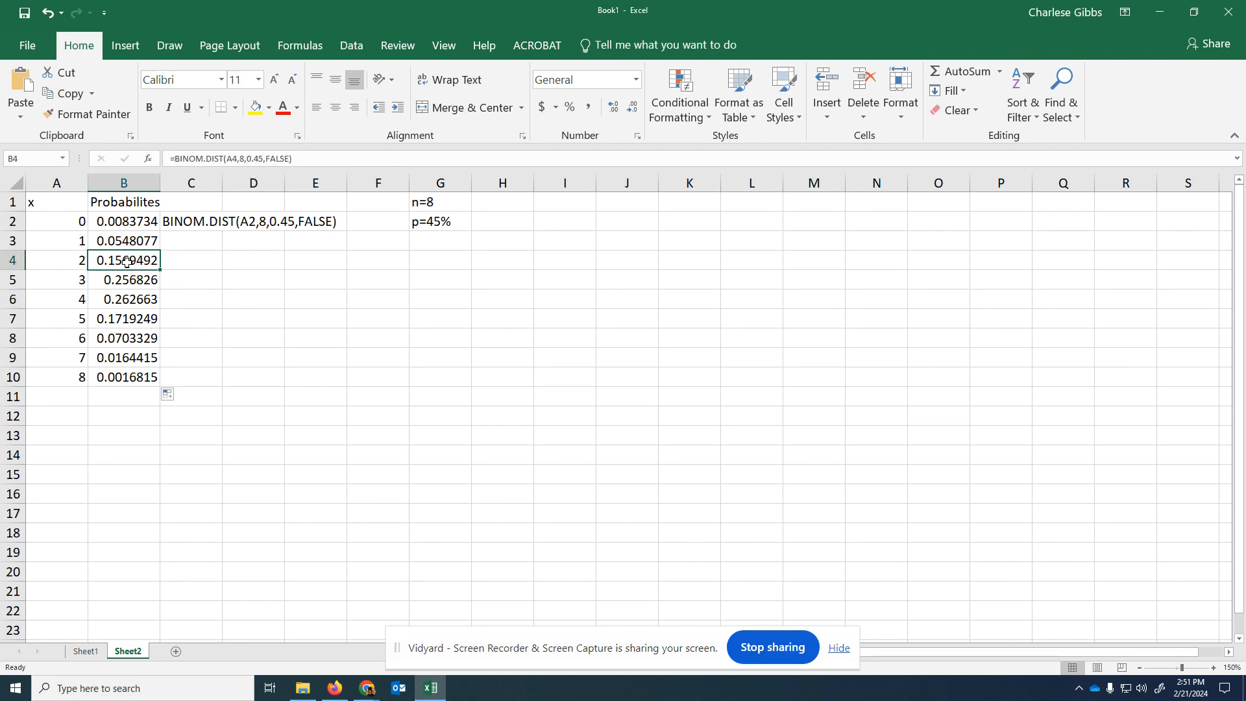
- Enter a SUM formula in D6 that adds the probabilities in B7:B10
left_click(252, 305)
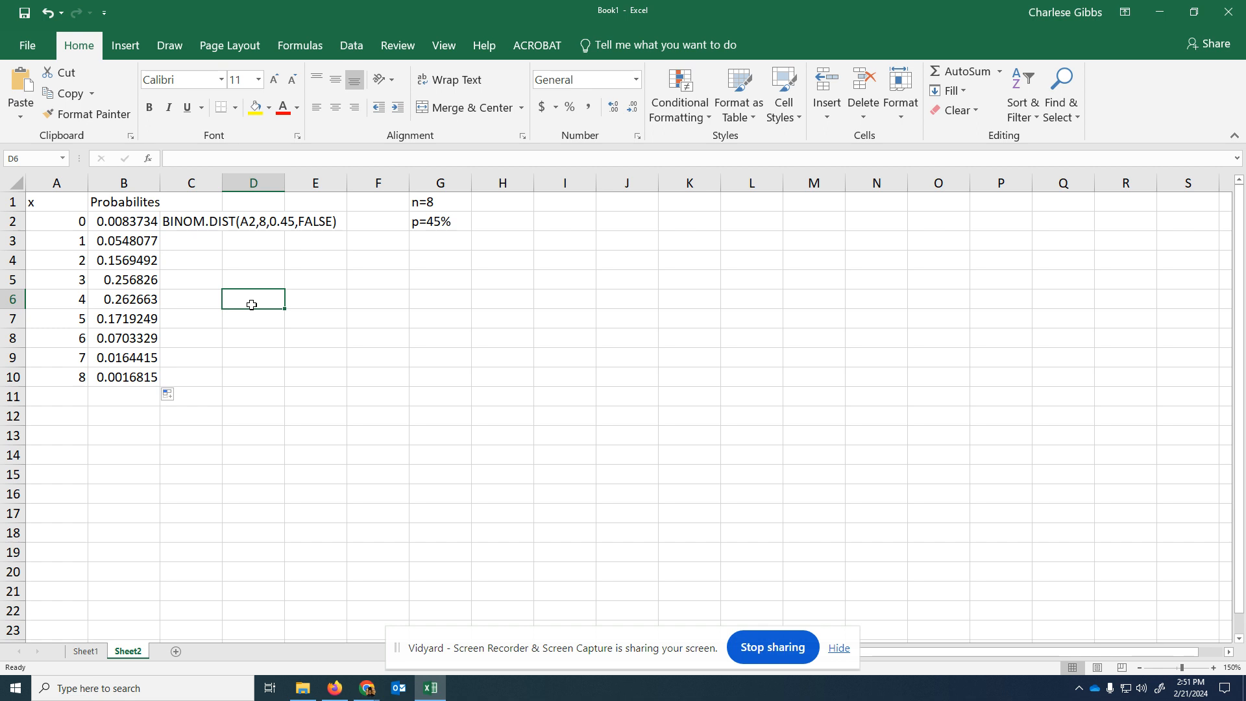
type("=")
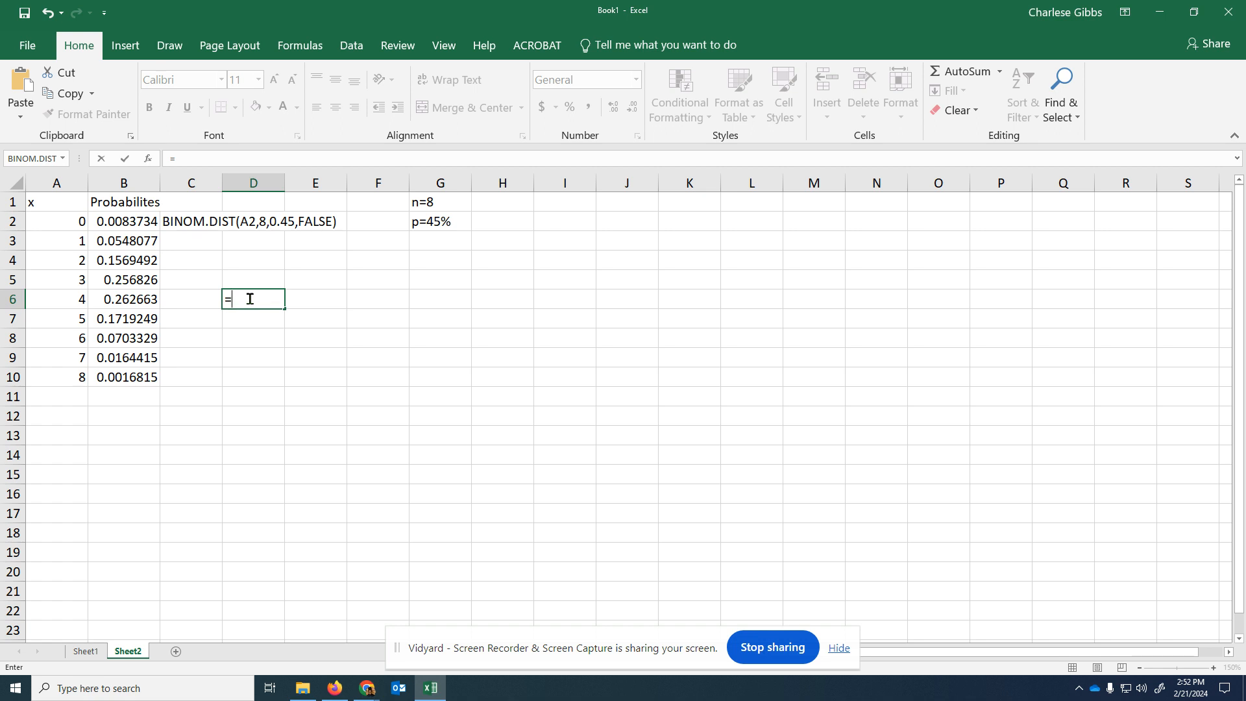
type("sum")
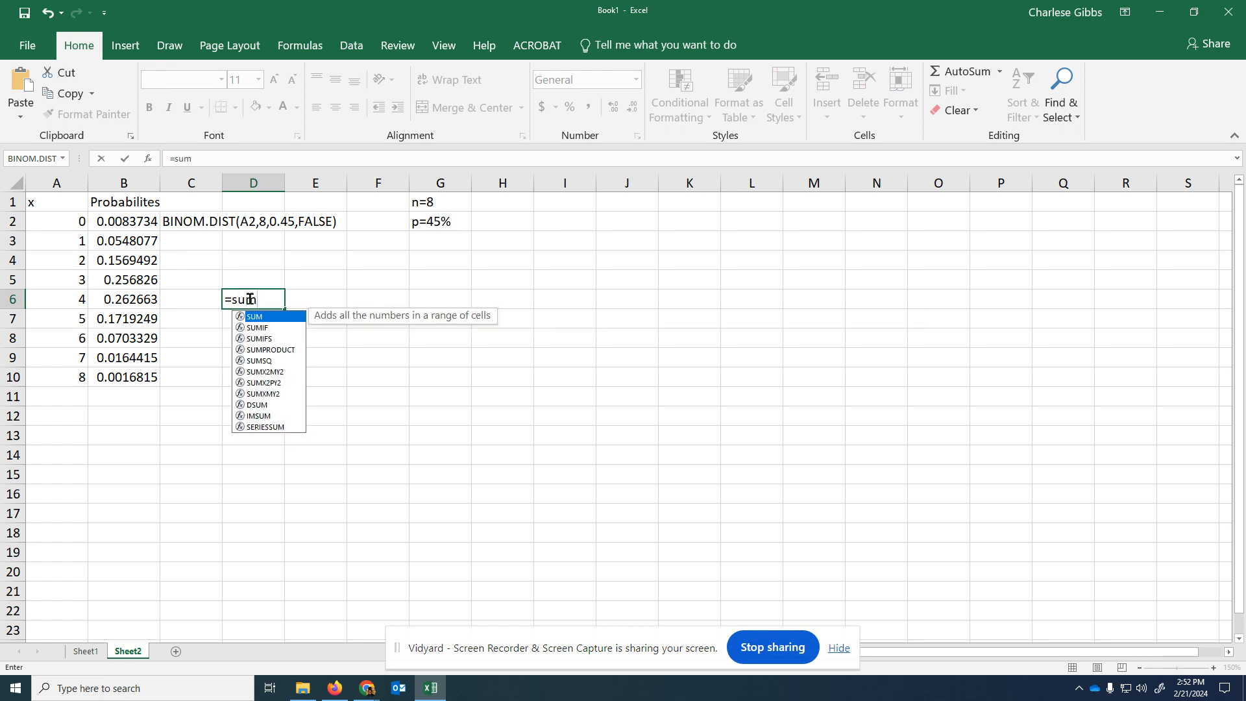
type("(")
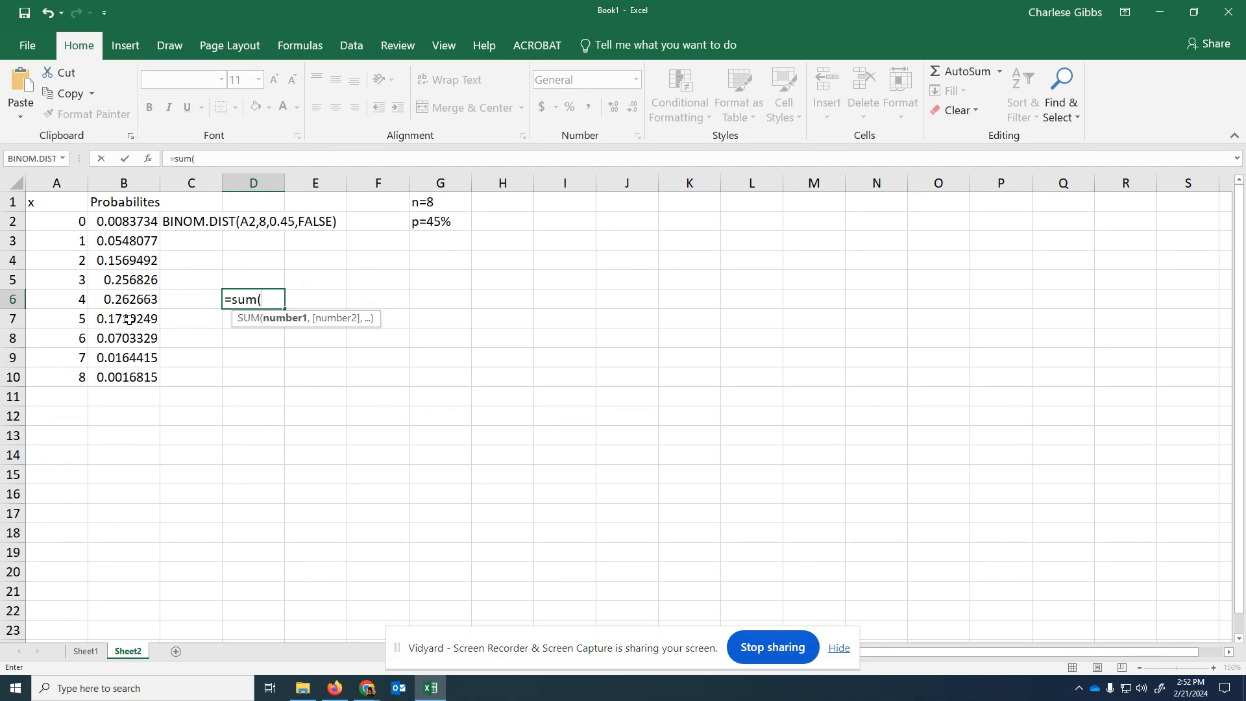
left_click_drag(129, 318, 129, 365)
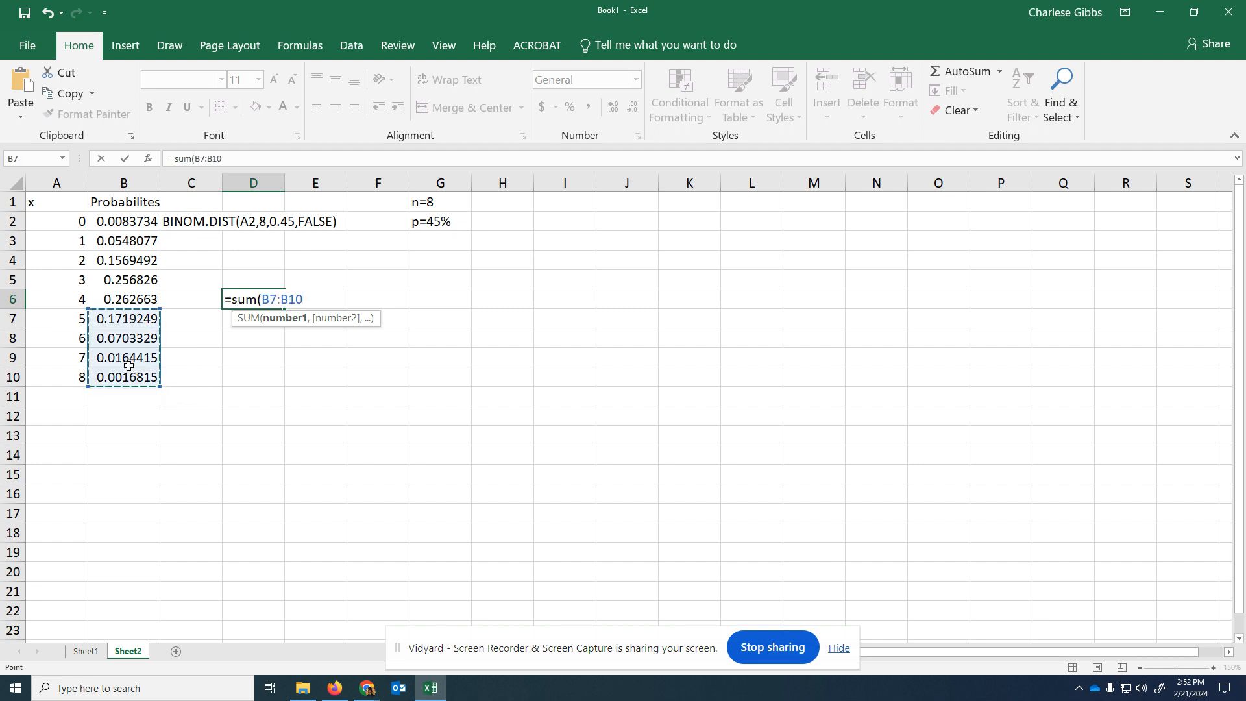
type(")")
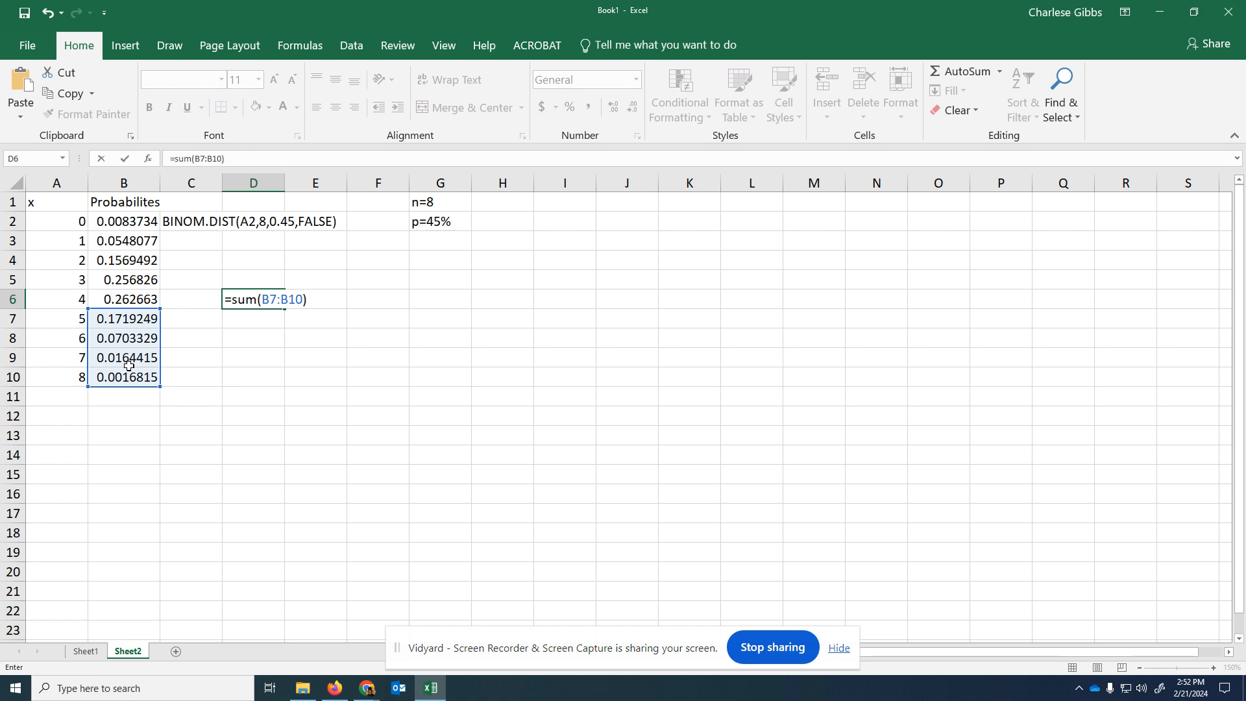
key("Return")
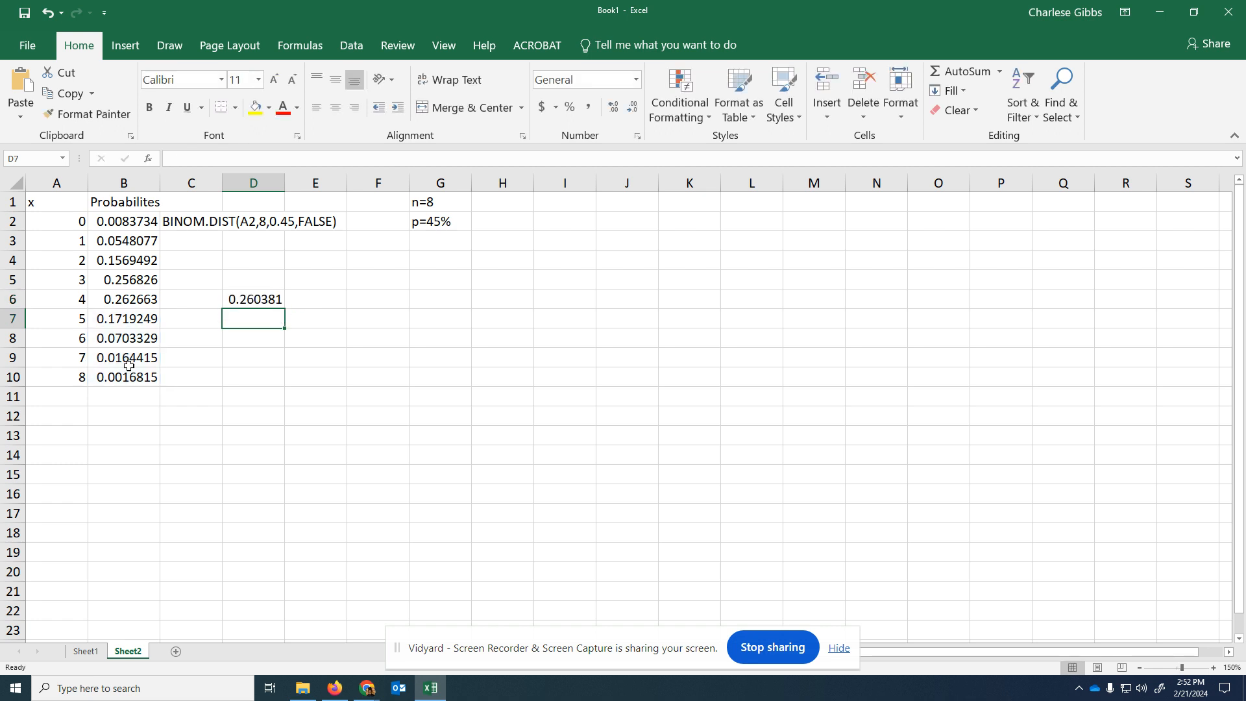
- Label C6 "More than 4" and widen column C so the whole label fits
left_click(192, 299)
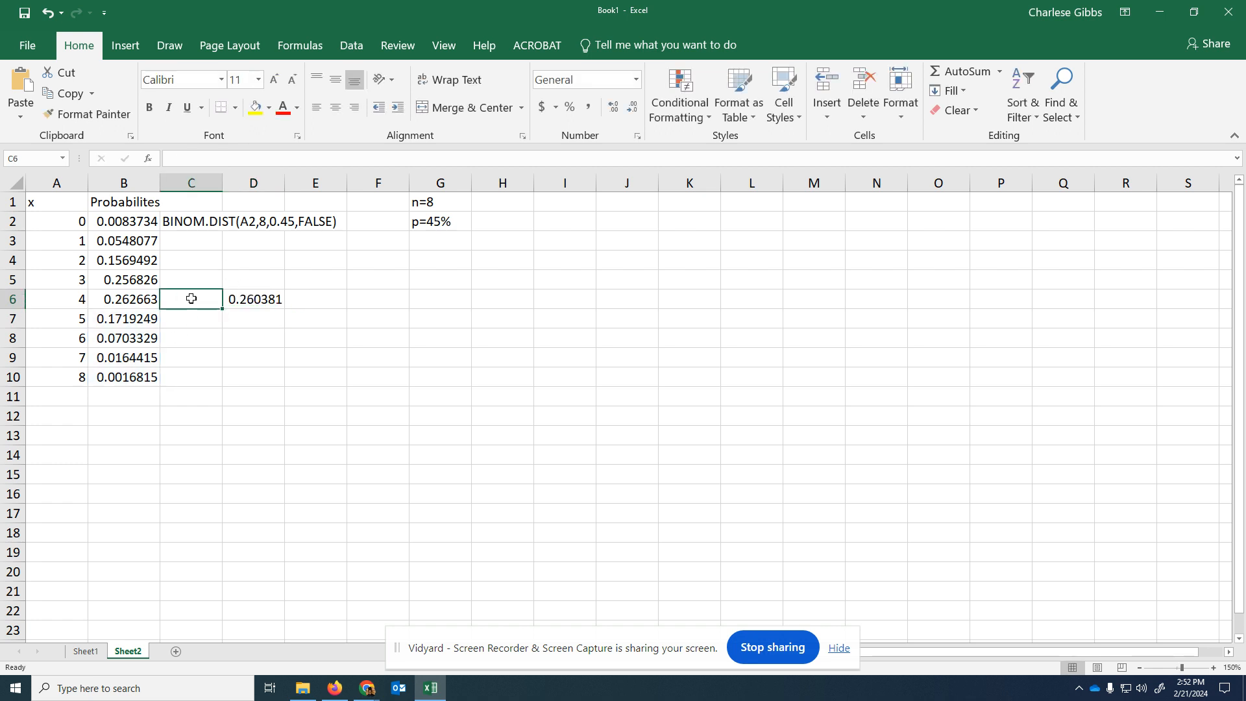
type("More")
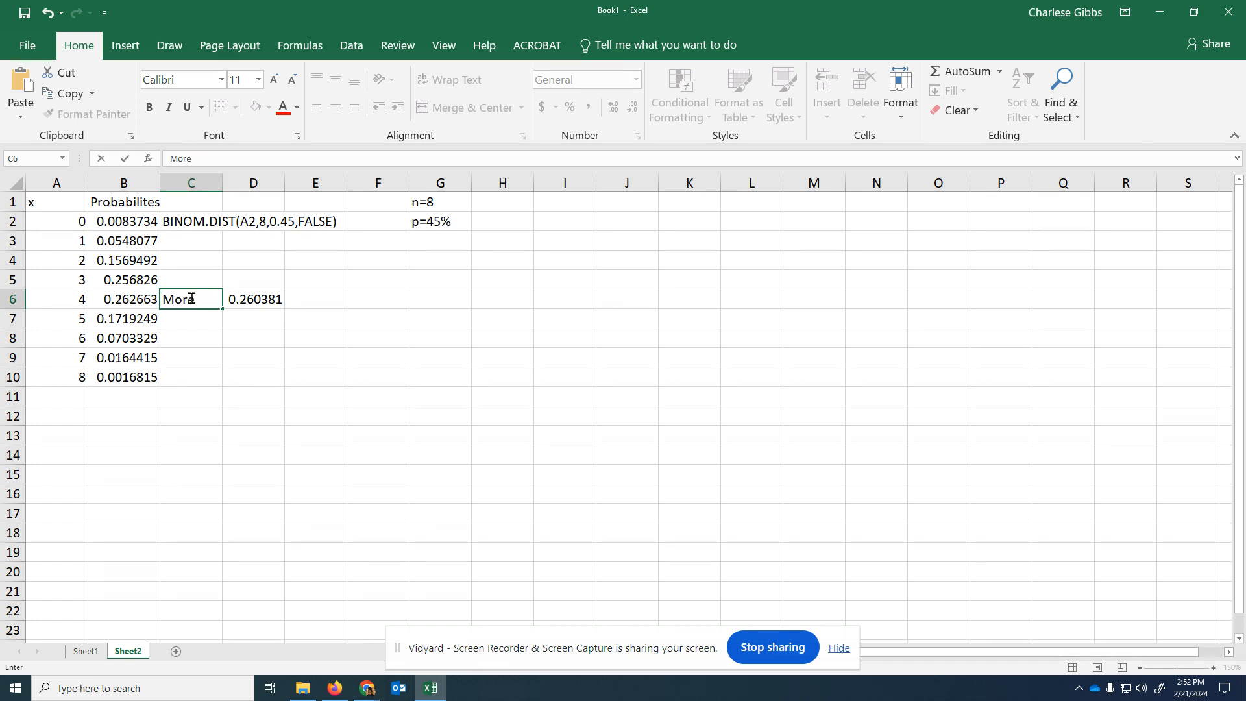
type(" than 4")
key("Return")
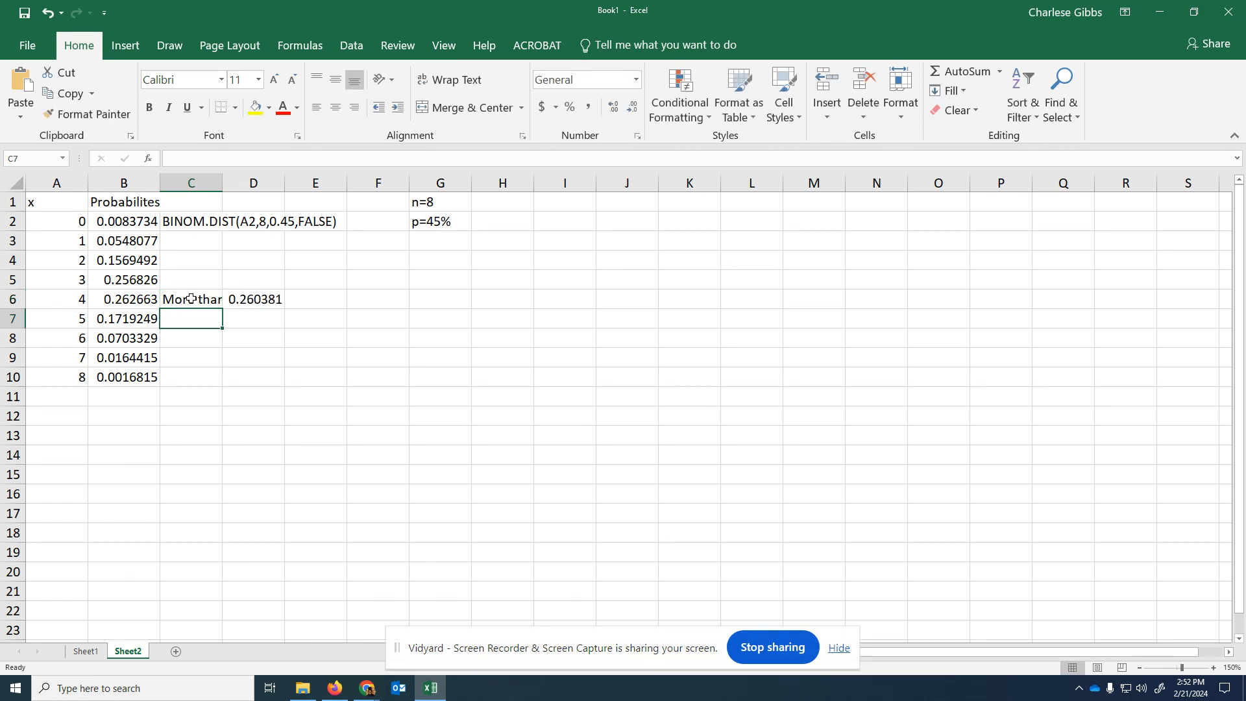
left_click_drag(222, 183, 248, 183)
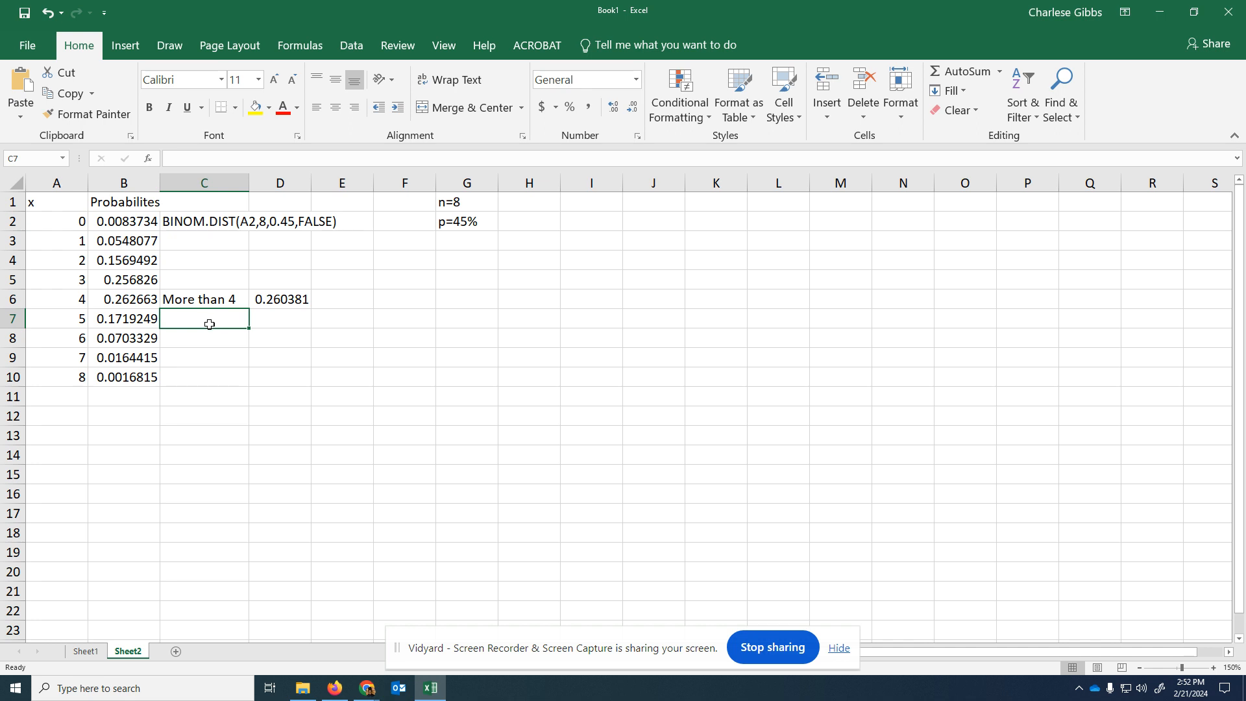
- Enter the label "Less than 7" in C7, below the "More than 4" label
type("Les")
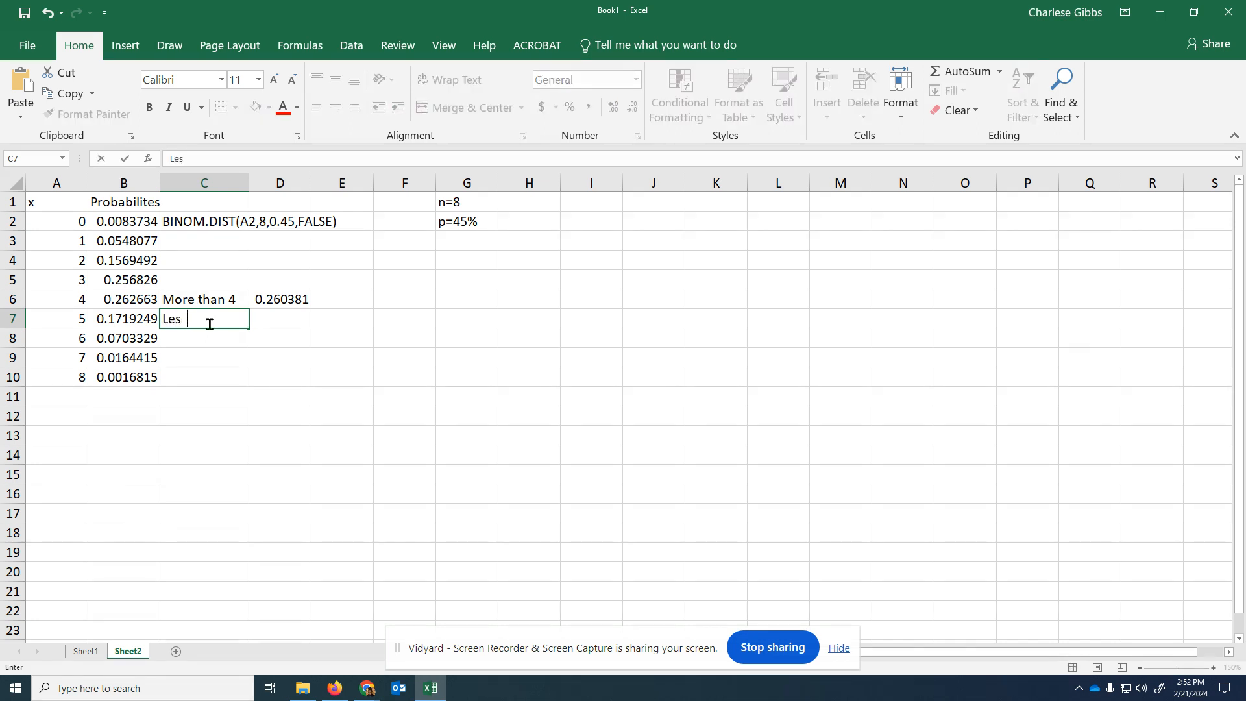
type("s than 7")
left_click(315, 354)
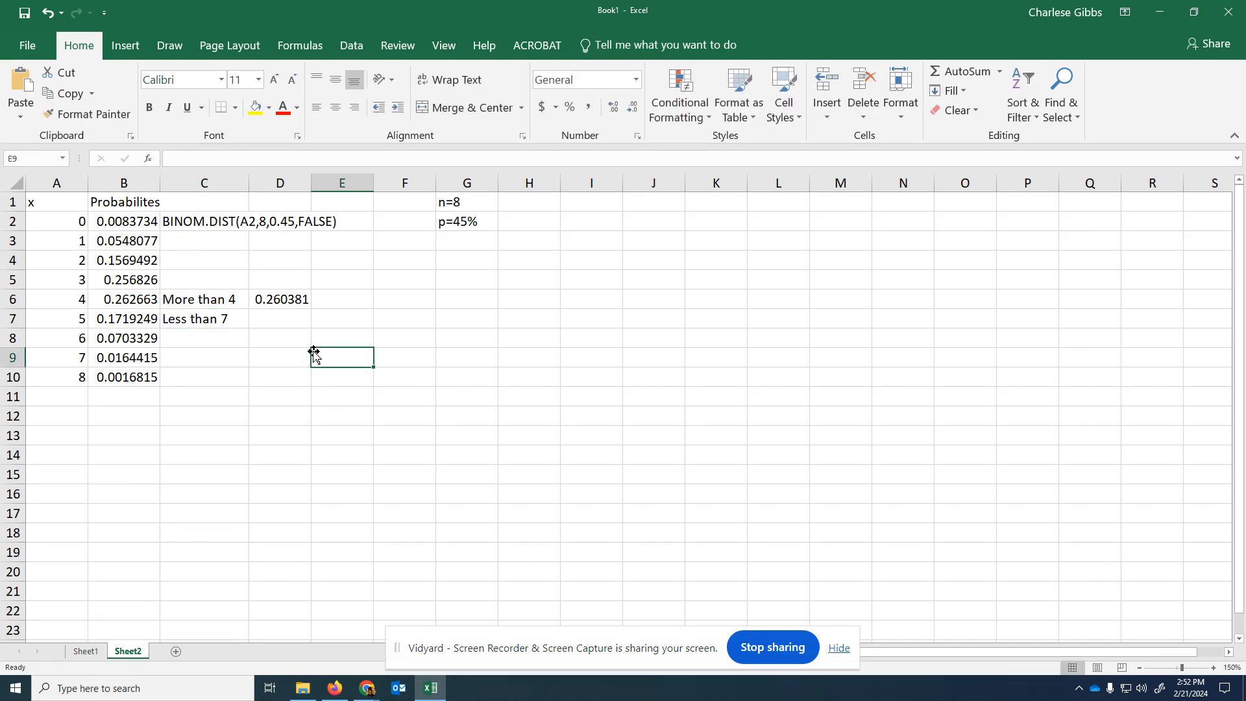
- Enter a SUM formula in D7 that adds the probabilities in B2:B8
left_click(268, 317)
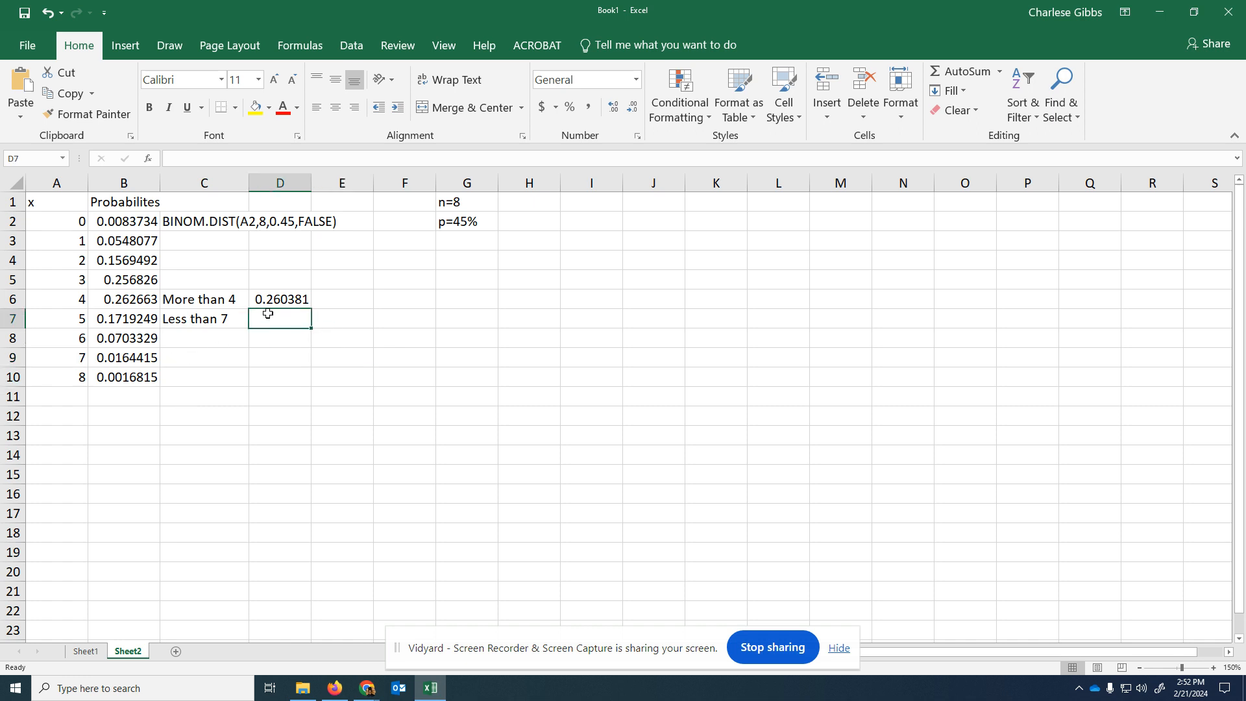
type("=")
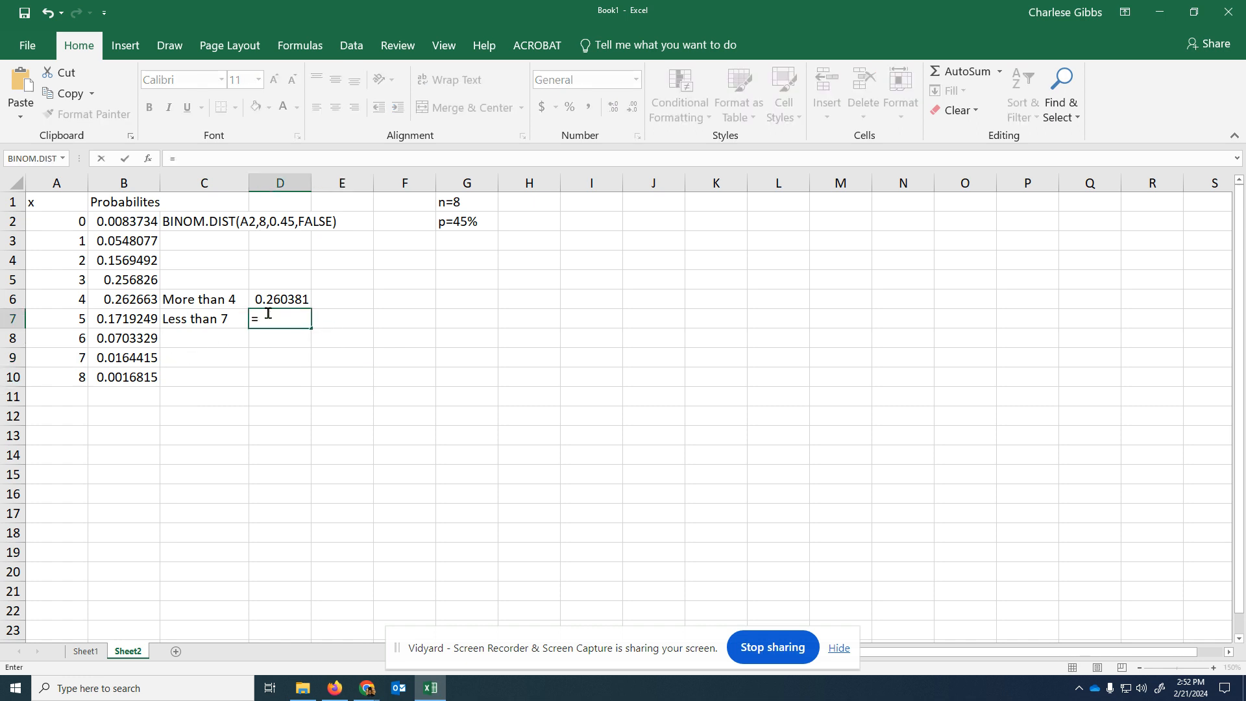
type("sum")
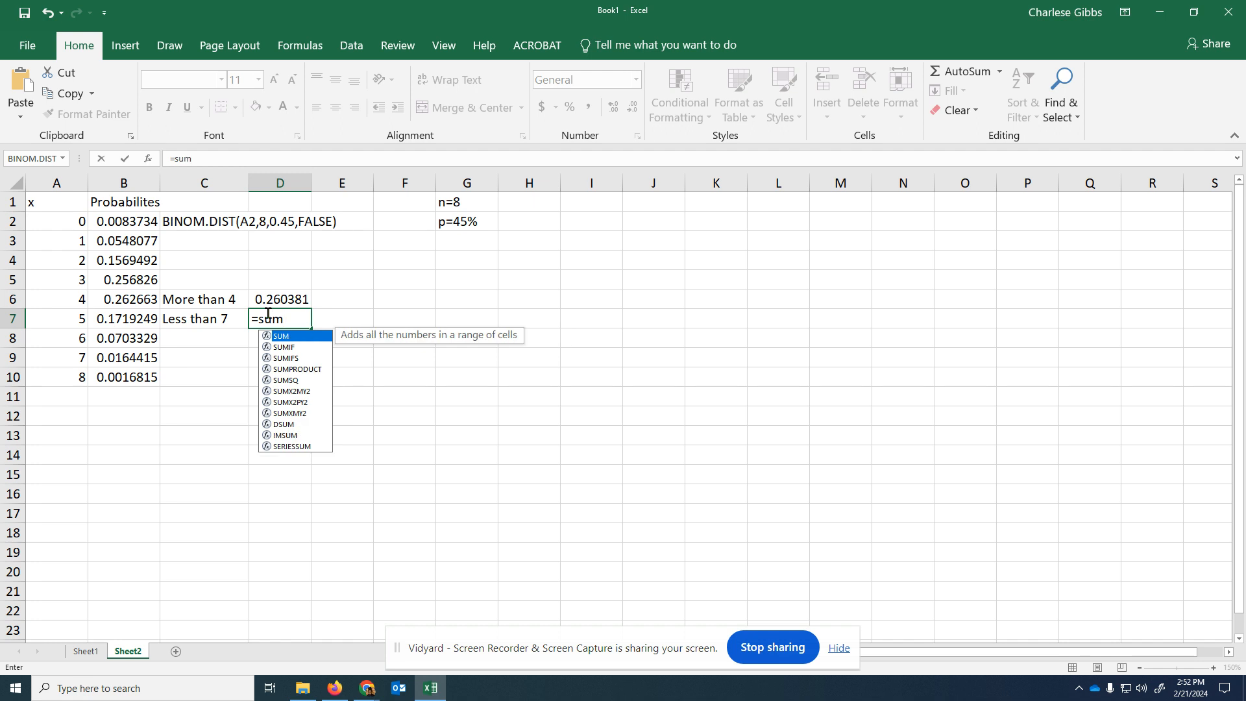
type("(")
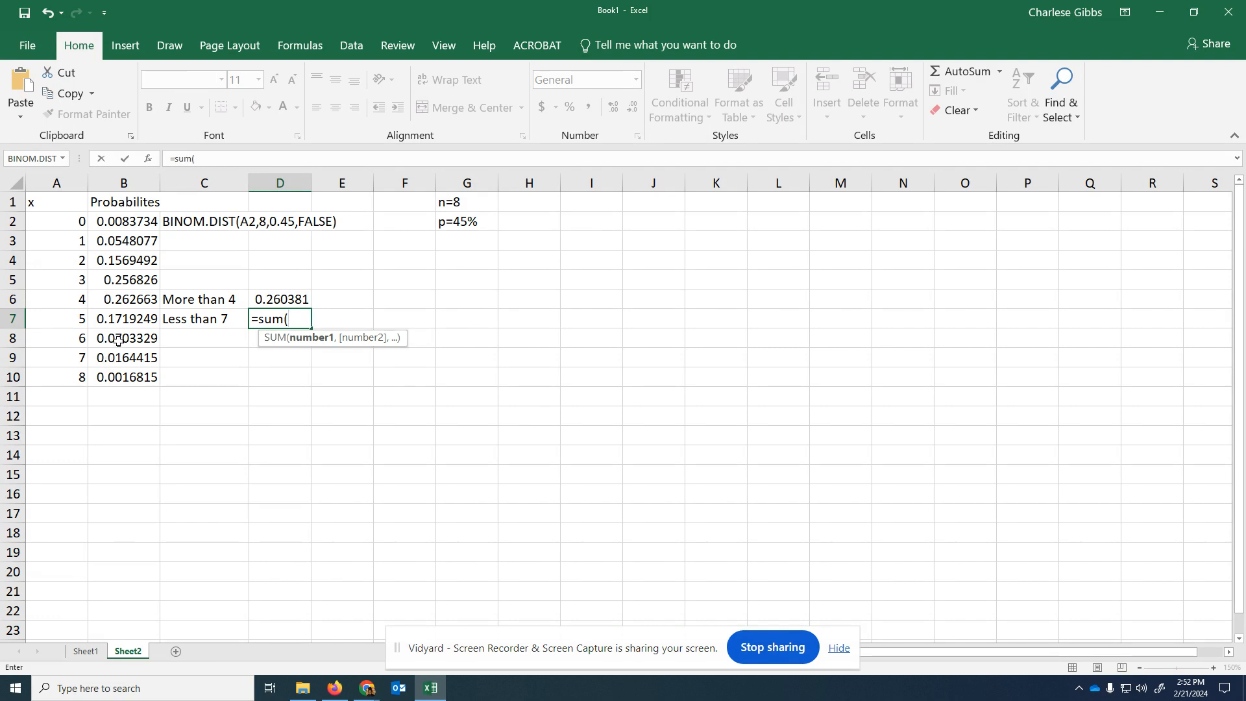
left_click_drag(114, 341, 121, 225)
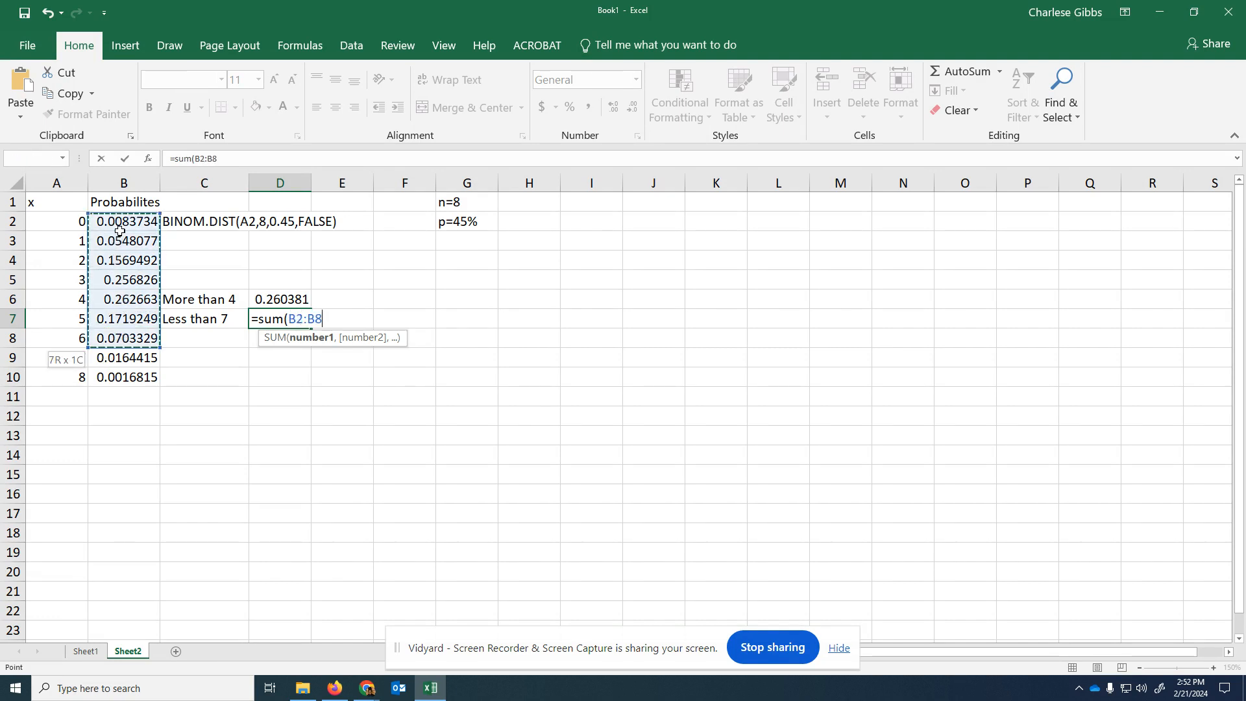
type(")")
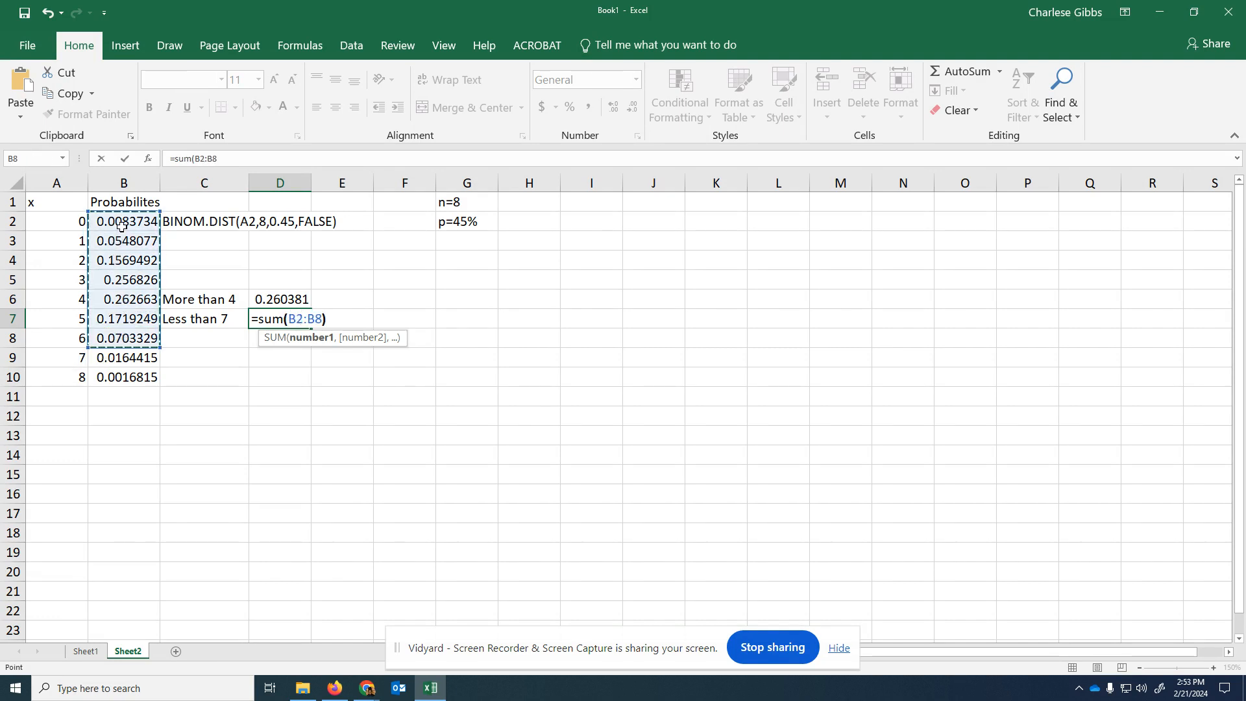
key("Return")
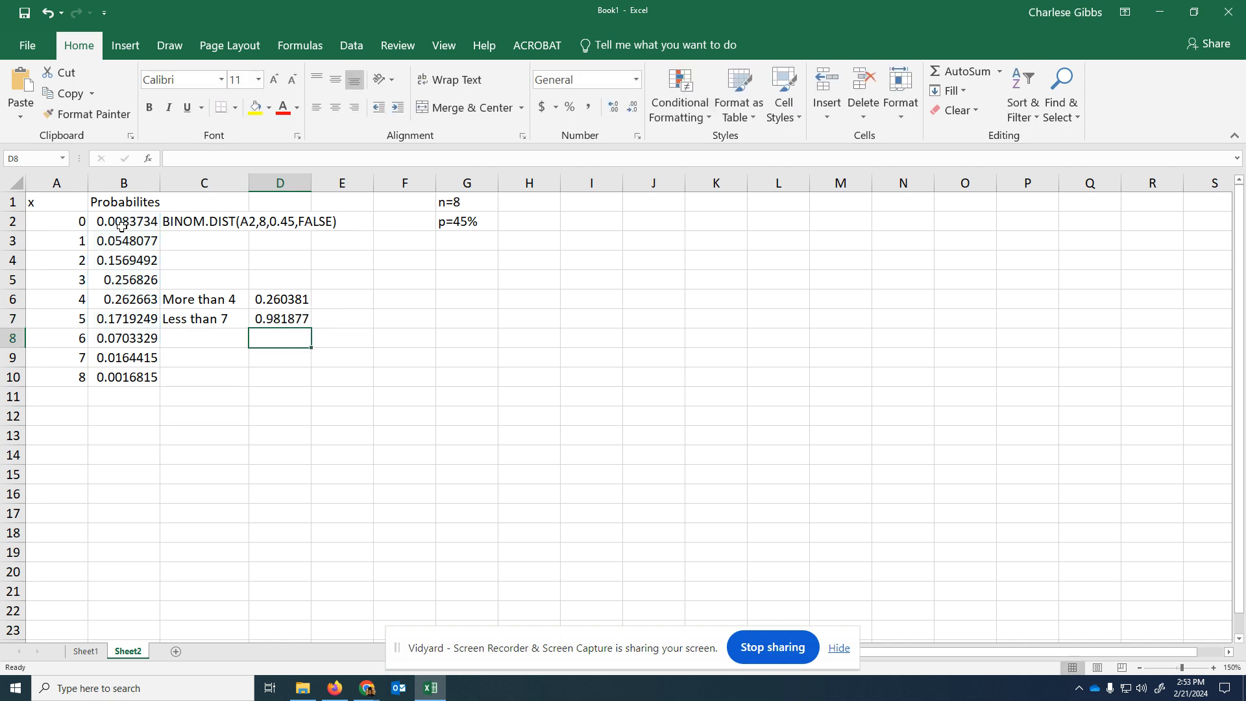